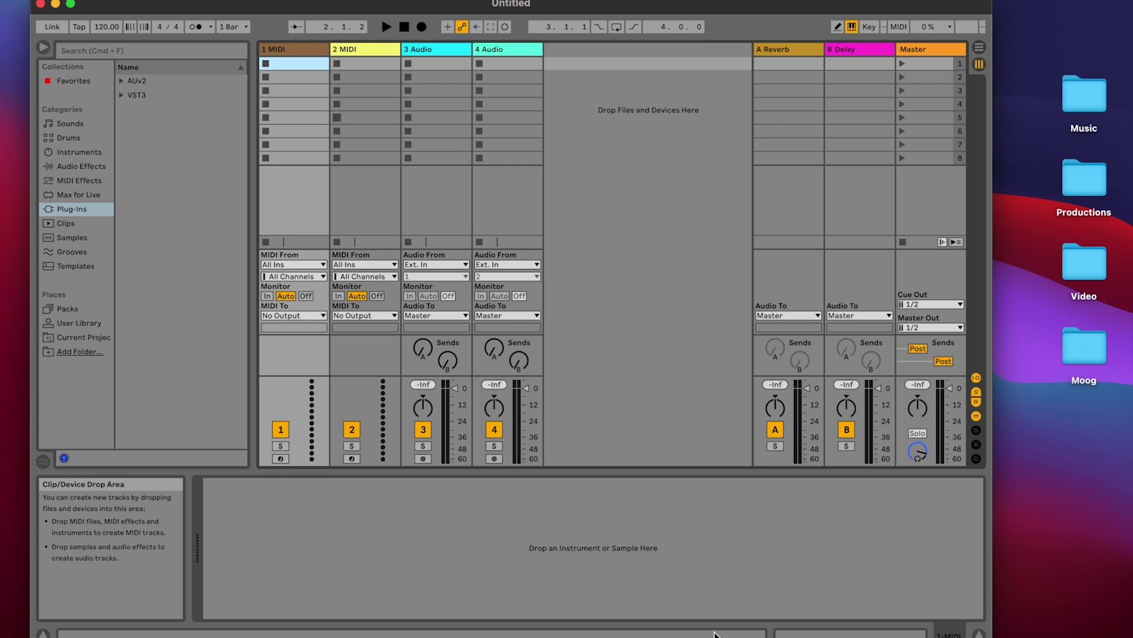
Select track 1, expand Plug-Ins > VST3 > Moog, and load Model D (wrapped) onto it.
click(281, 46)
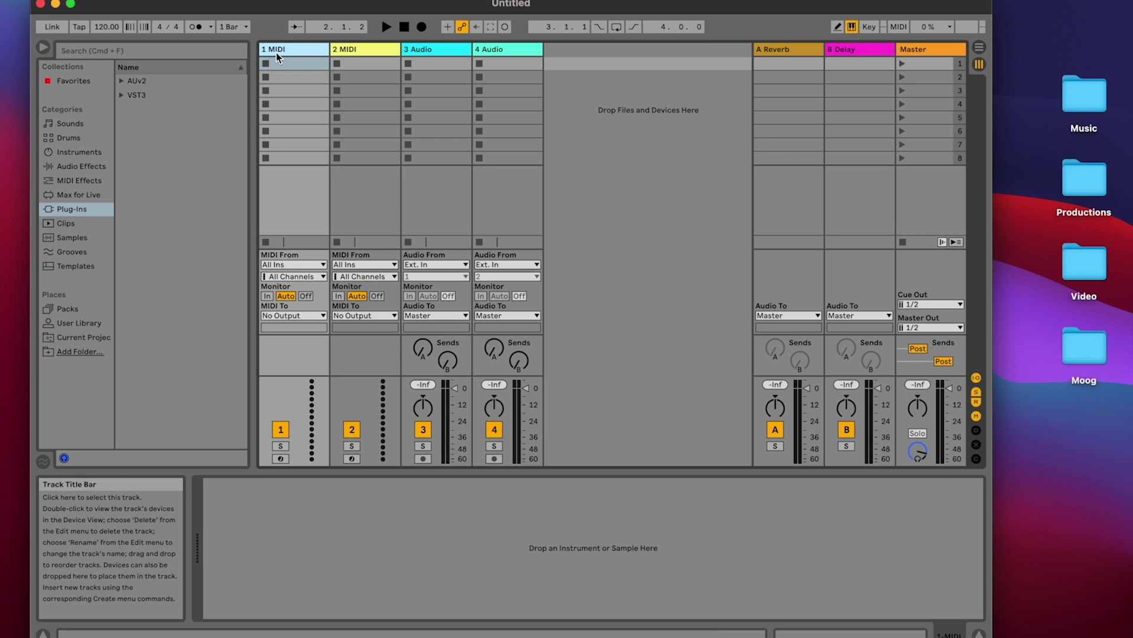
click(121, 95)
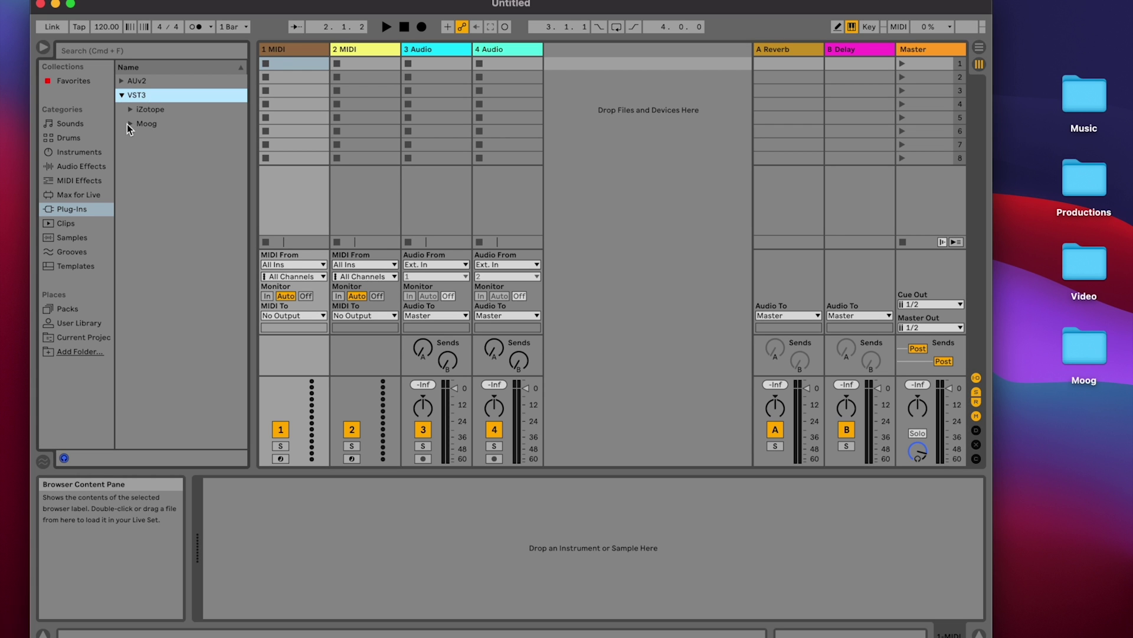
click(127, 124)
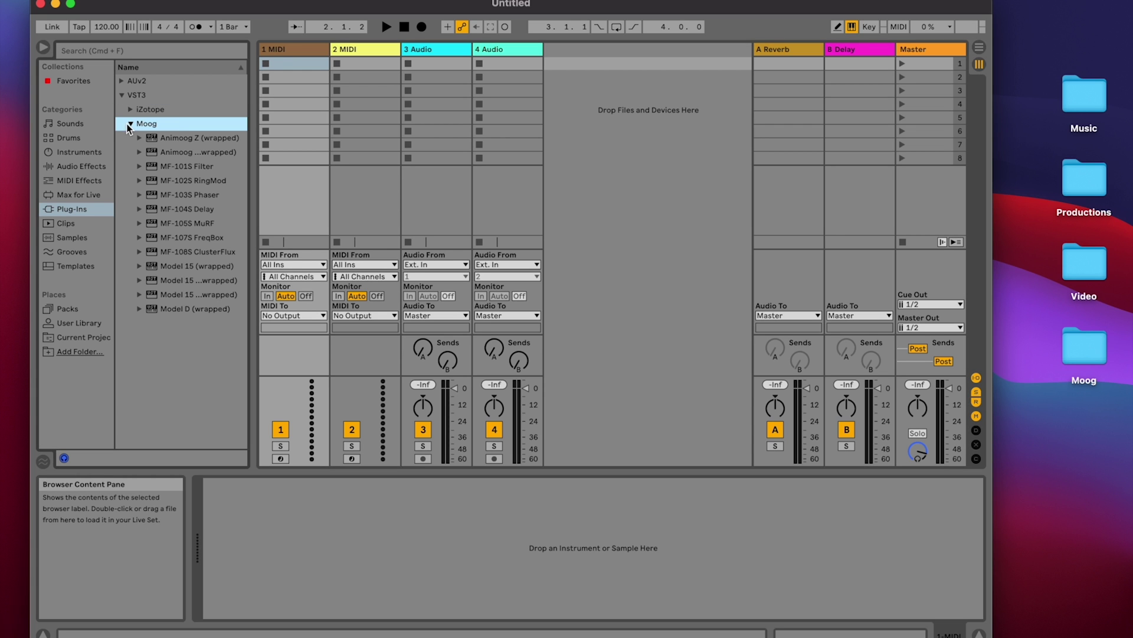
double_click(189, 306)
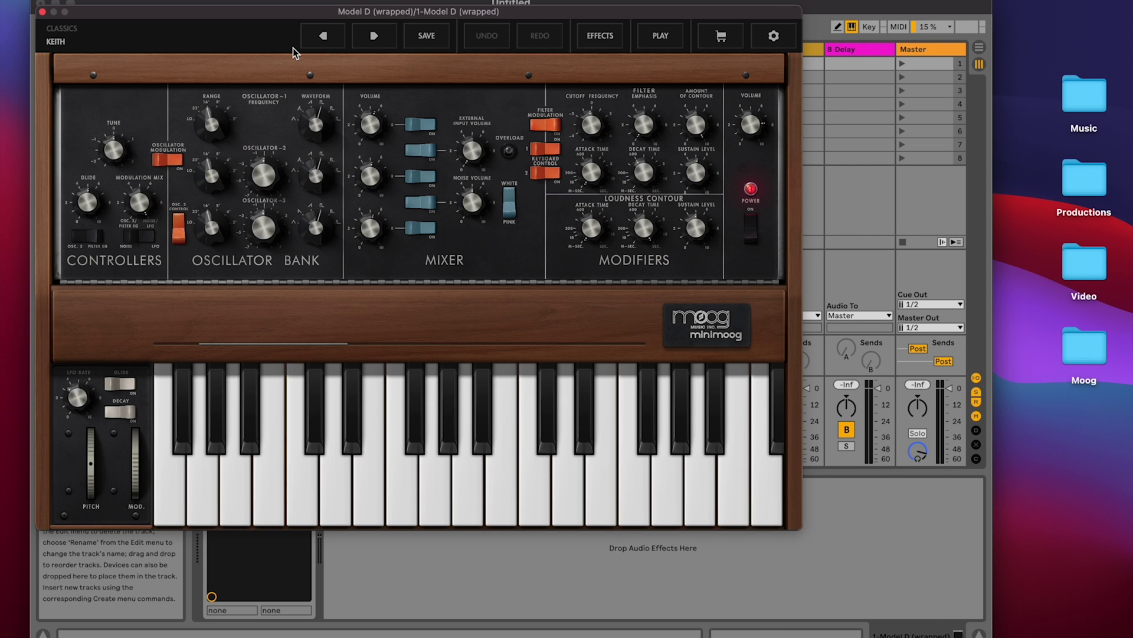
Apply the Sound Workshop preset BASSO STRANO to Model D and close the preset browser.
click(192, 40)
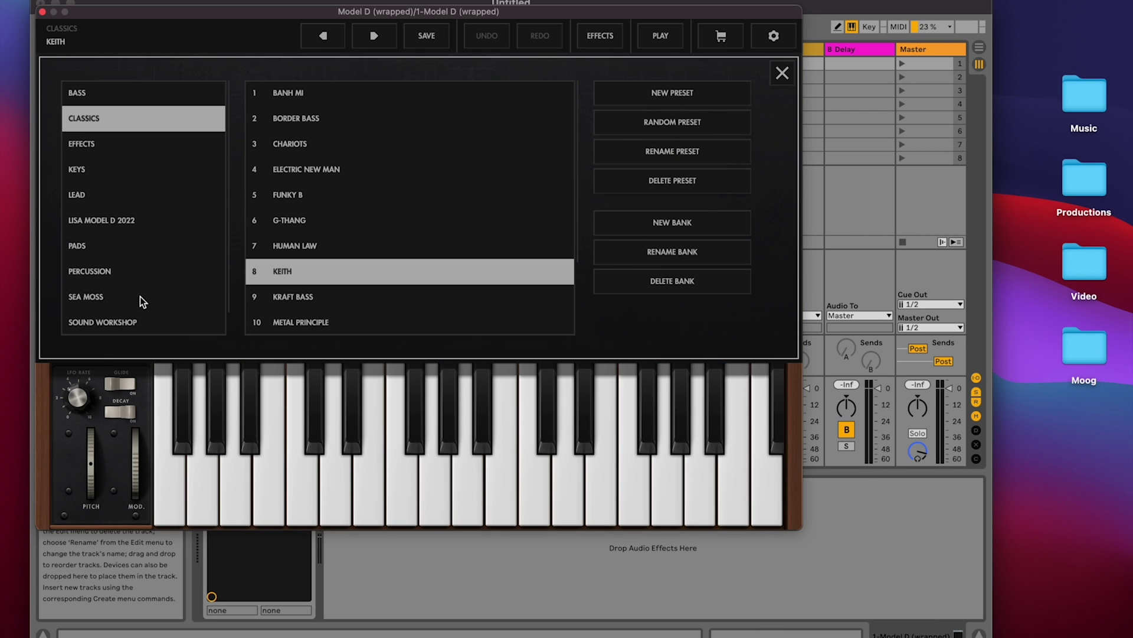
click(128, 323)
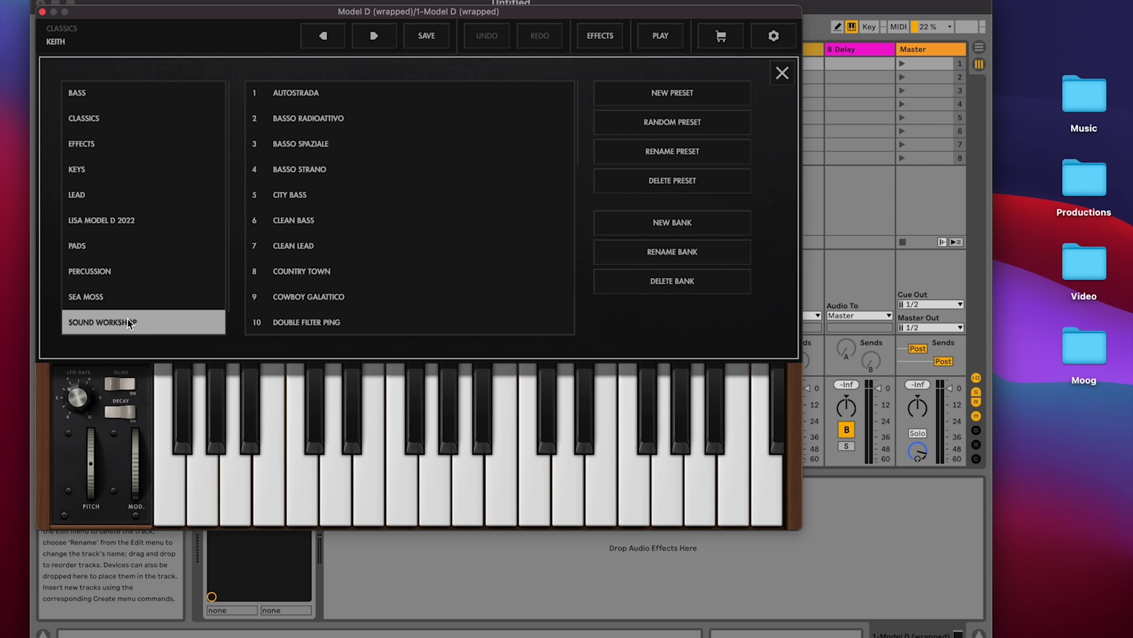
click(317, 169)
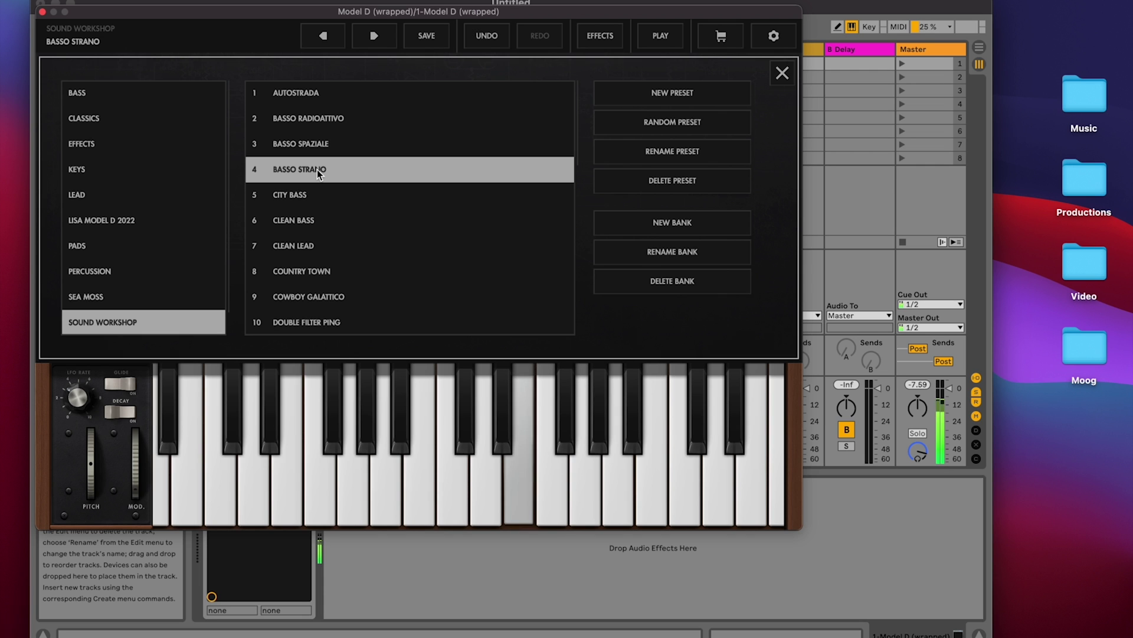
click(783, 73)
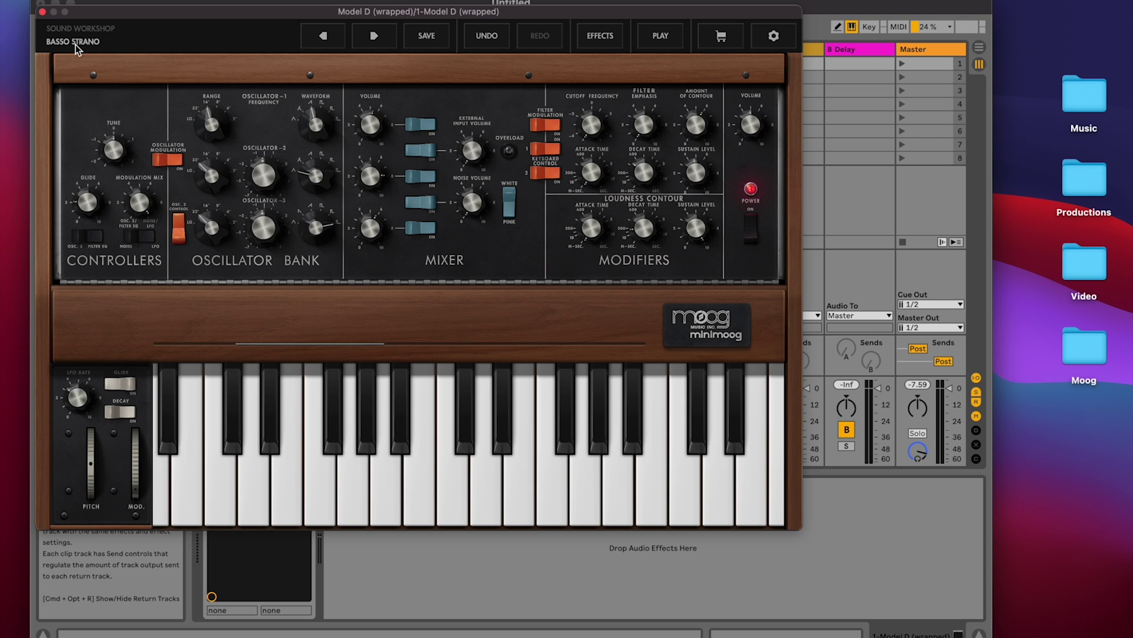
Create a MIDI clip in track 1's first slot with notes F3, E3, D#3 and C3 on beats 1–4.
click(42, 11)
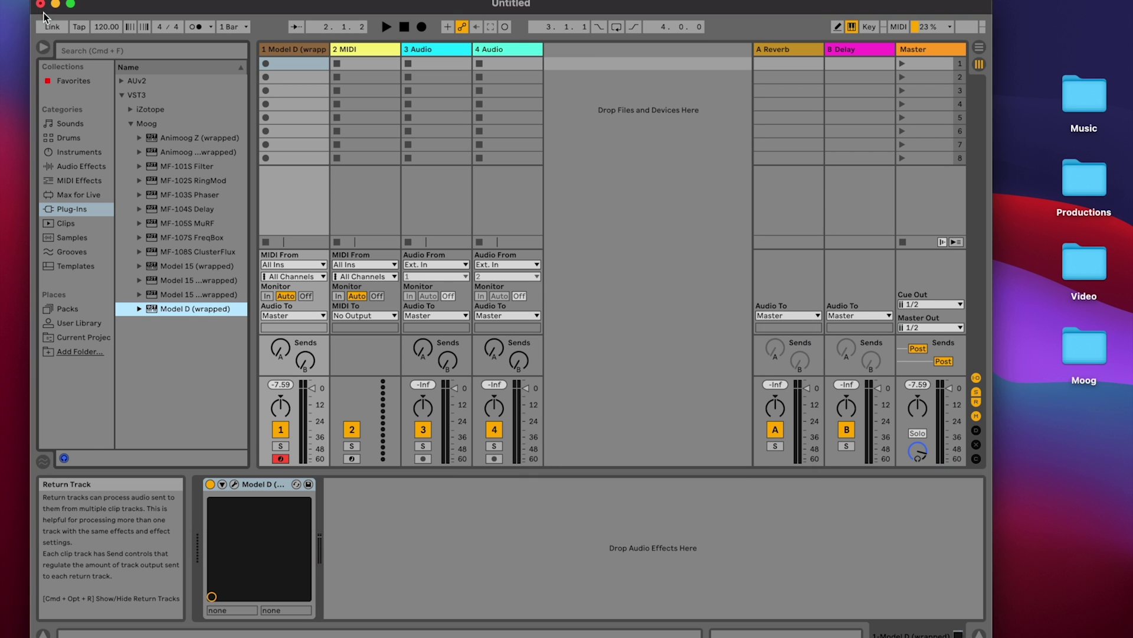
double_click(287, 62)
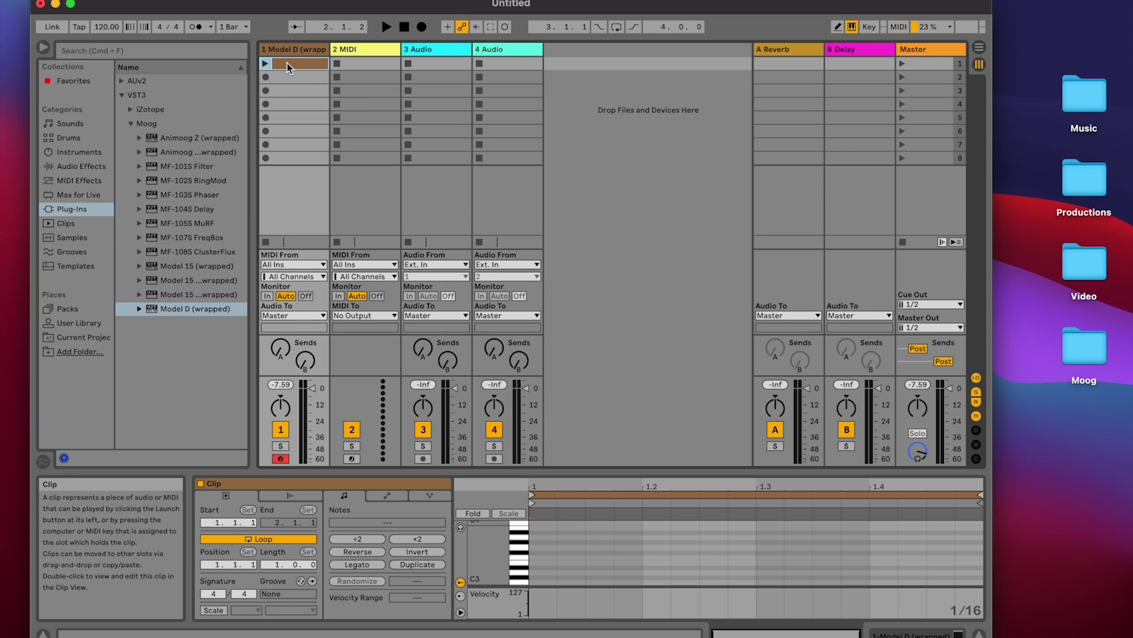
double_click(543, 555)
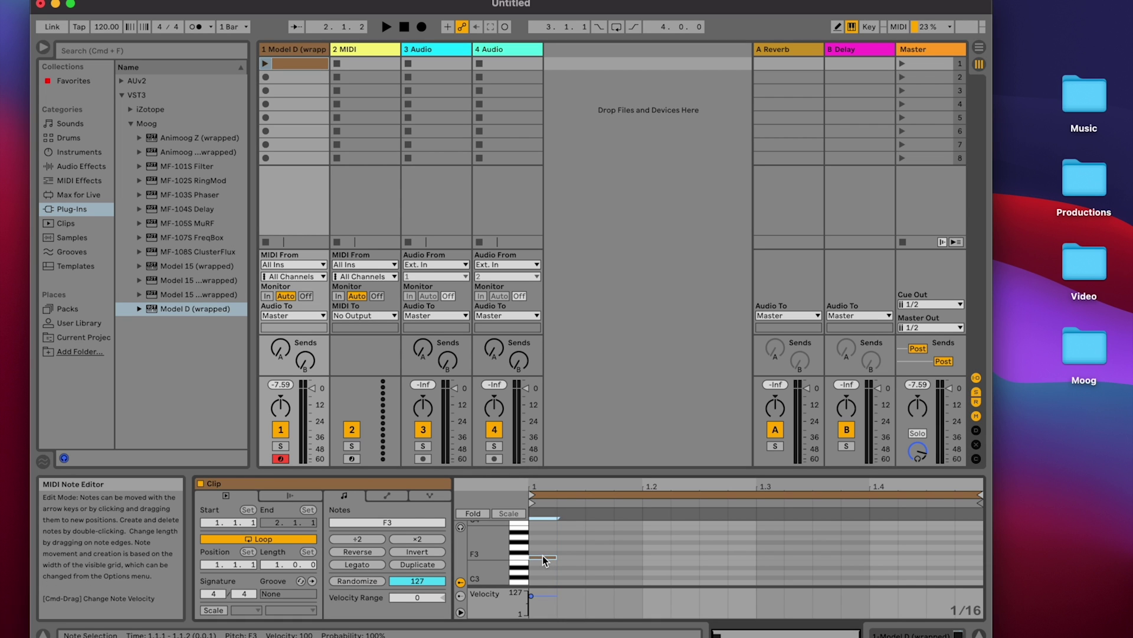
double_click(654, 561)
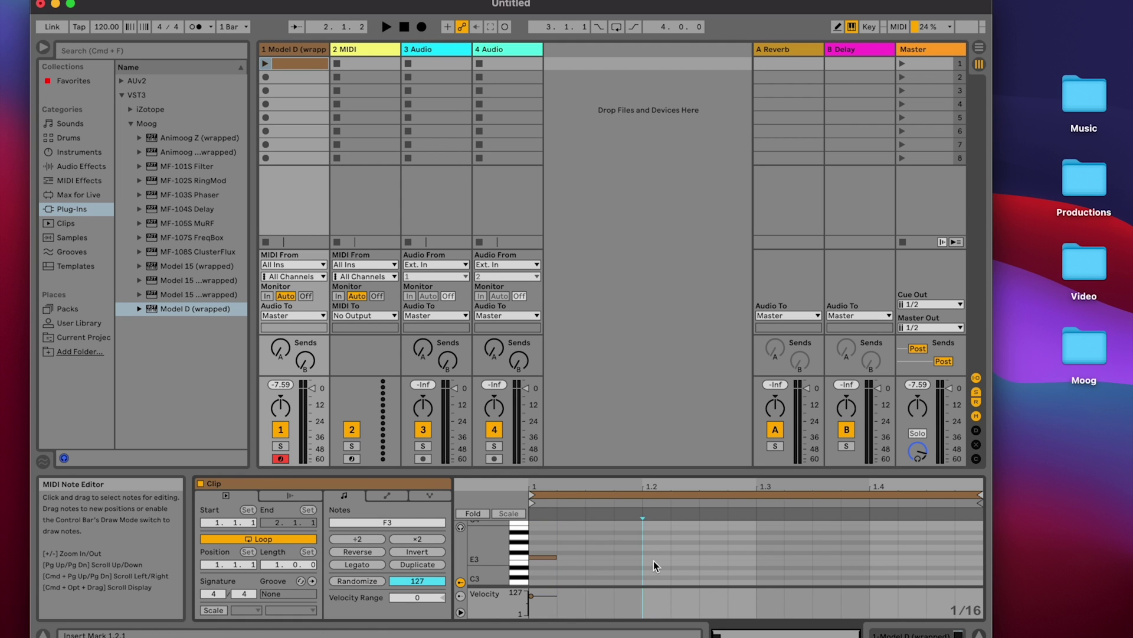
double_click(771, 567)
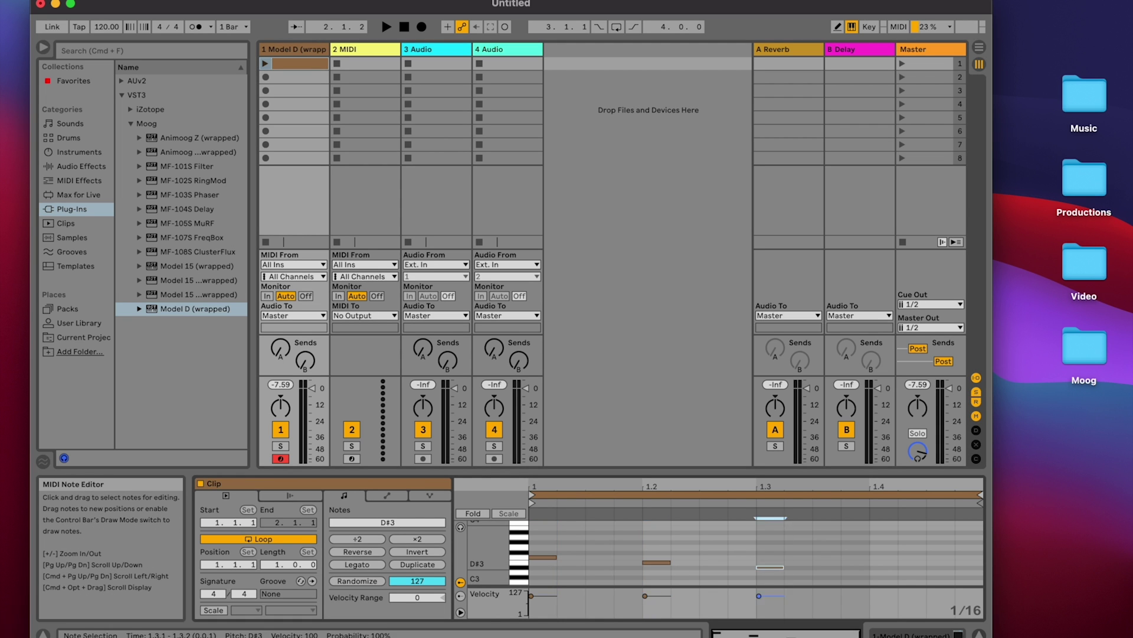
double_click(886, 581)
Play the clip, lengthen all four notes together, then stop playback and reselect the Model D track.
click(265, 64)
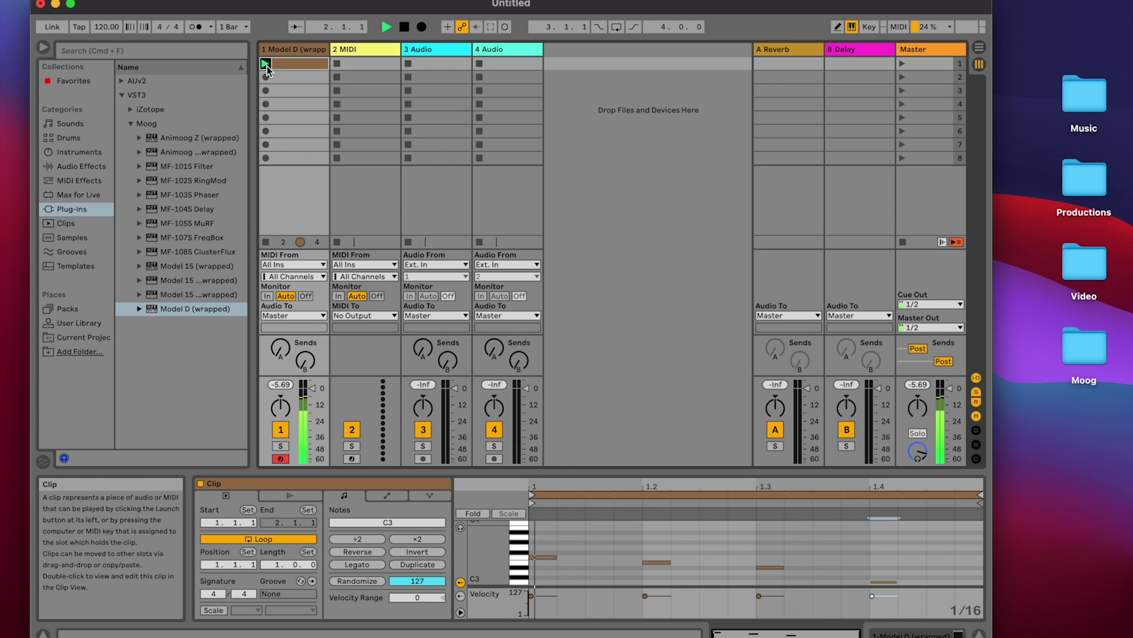
click(568, 561)
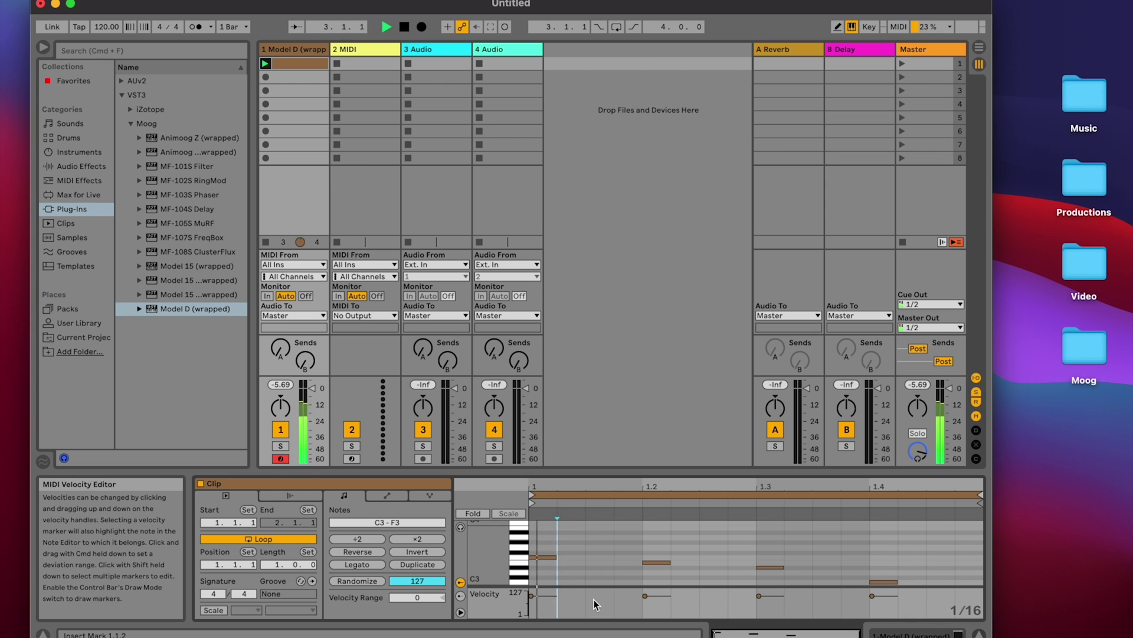
key(super+a)
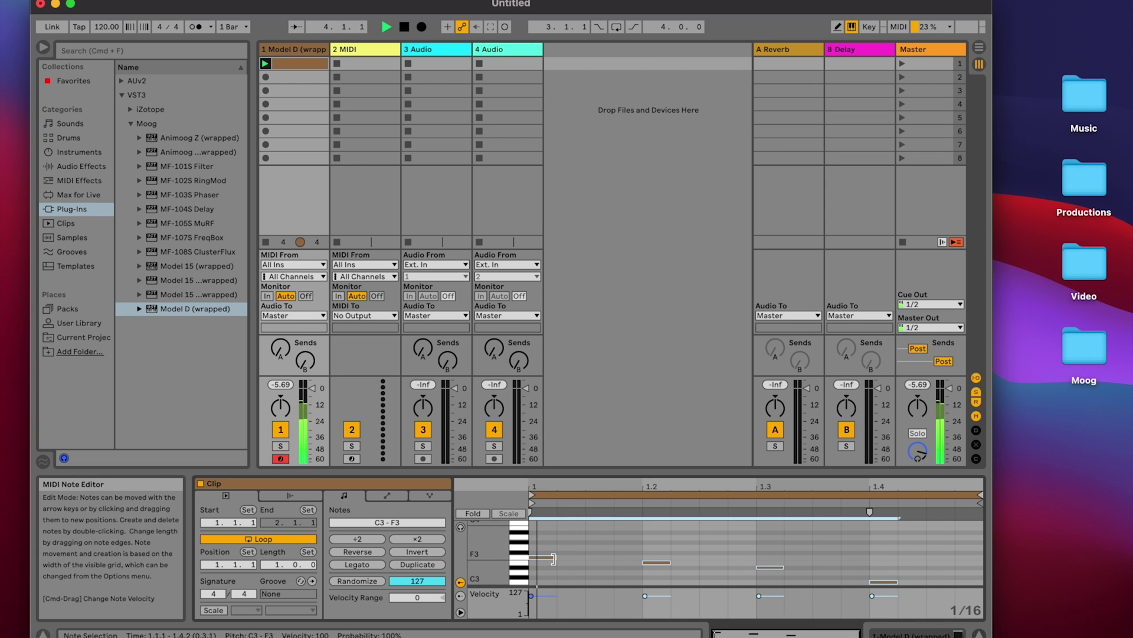
drag(556, 557, 585, 556)
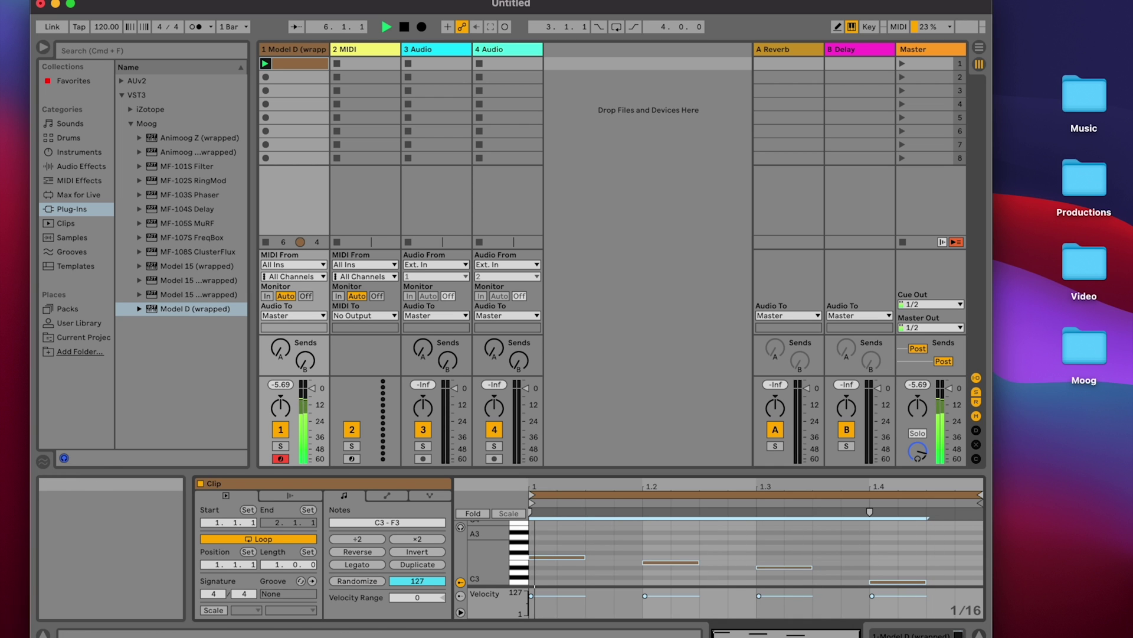
click(405, 28)
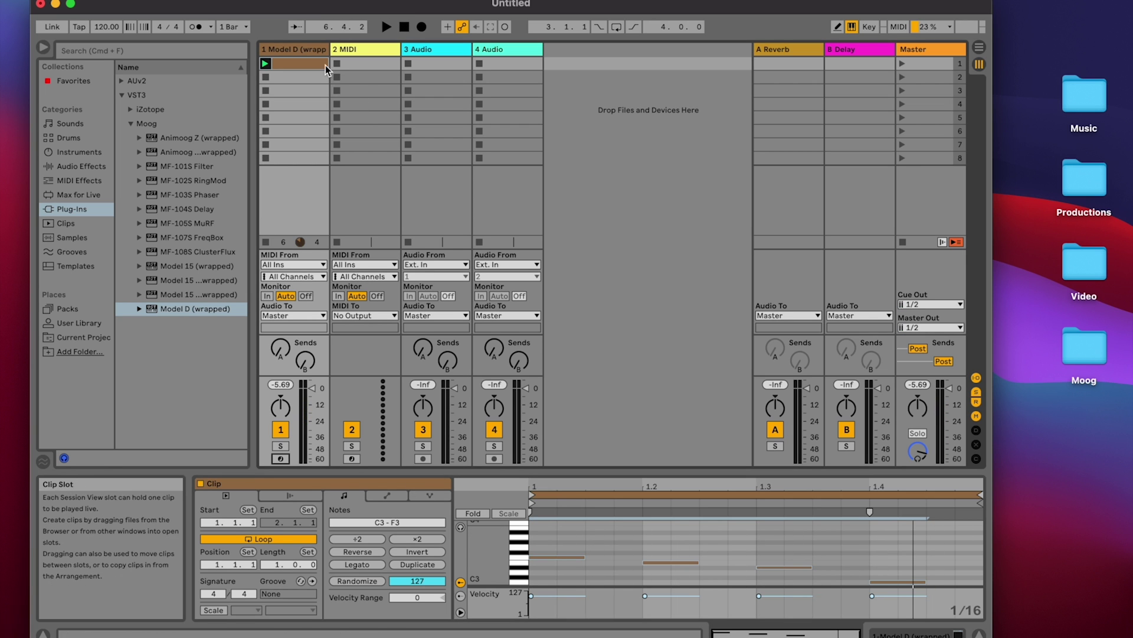
click(312, 50)
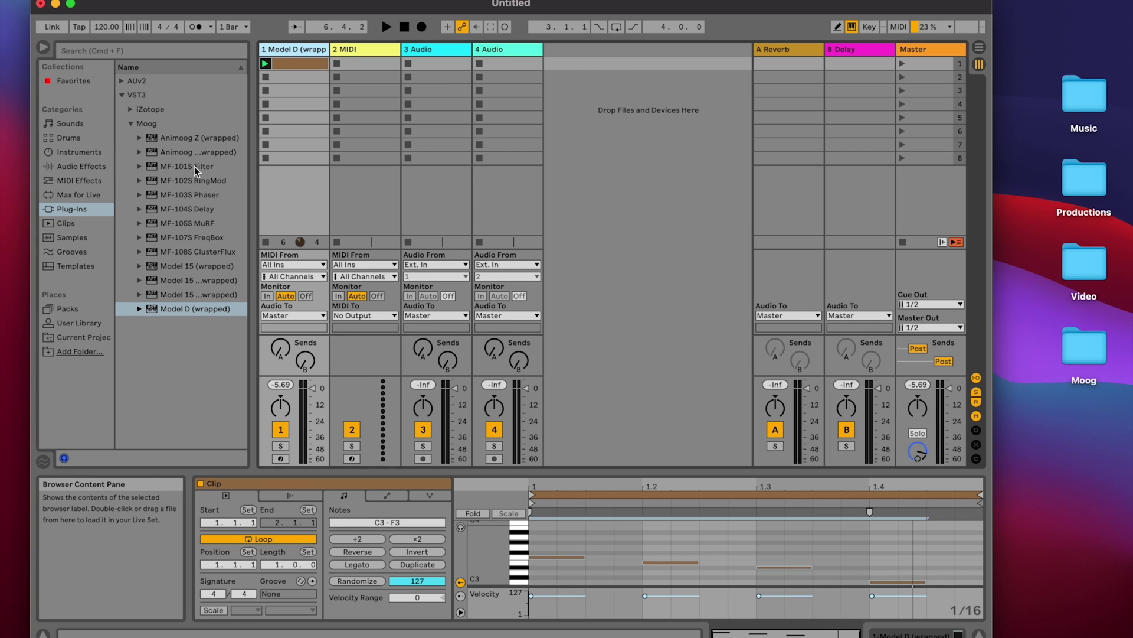
Add the MF-101S Filter to track 1, audition its envelope amount, and move its window aside.
drag(193, 166, 296, 50)
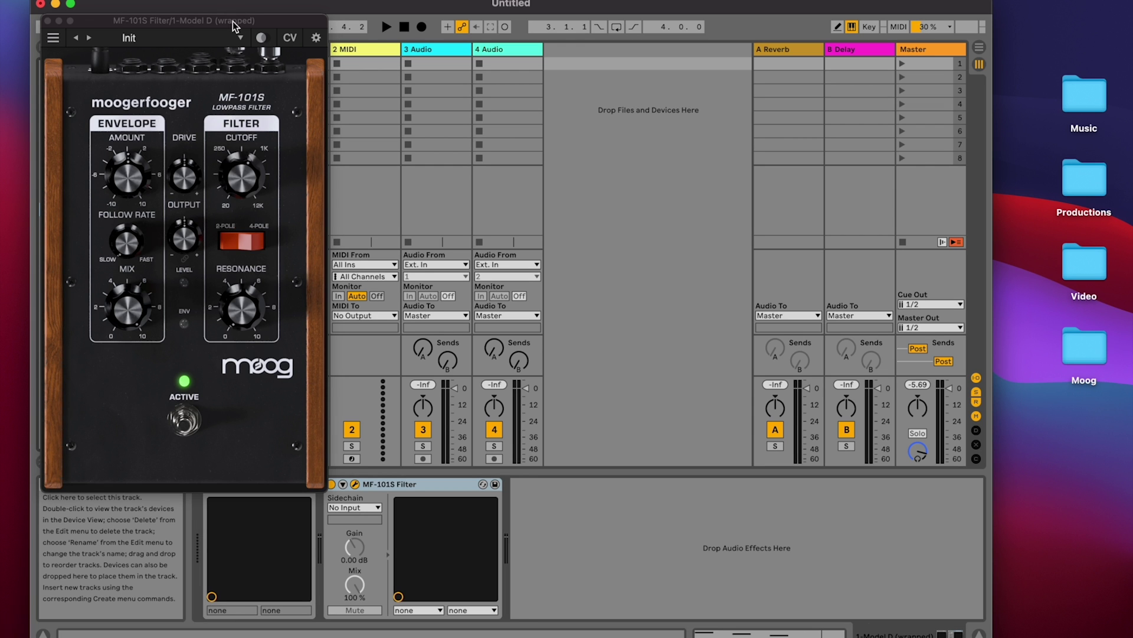
key(space)
drag(234, 23, 243, 55)
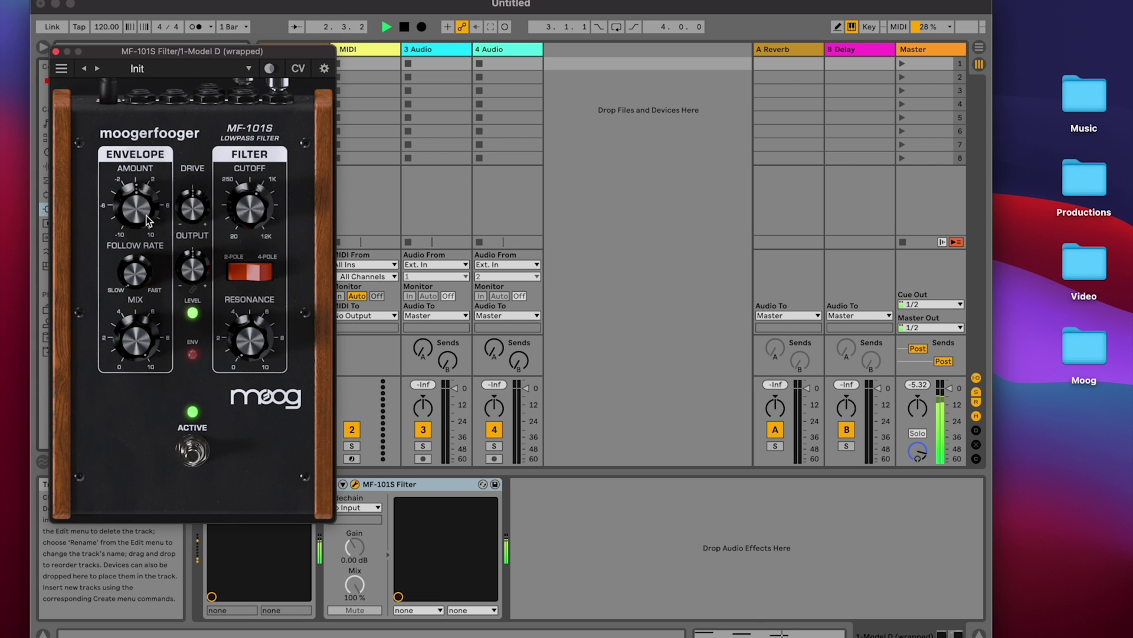
drag(150, 220, 159, 160)
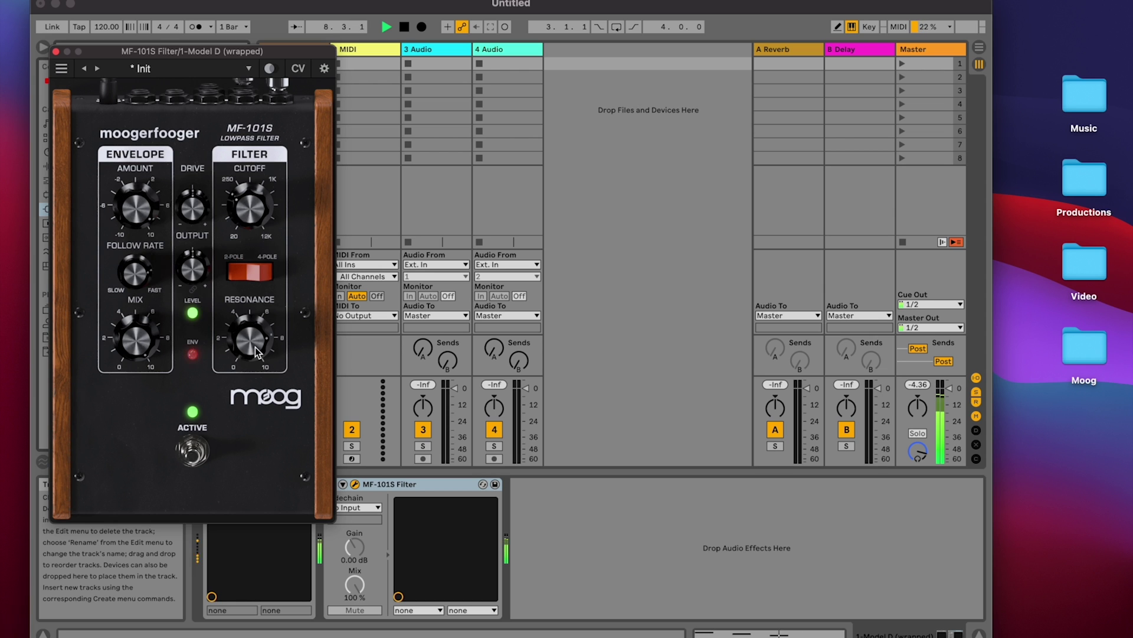
key(space)
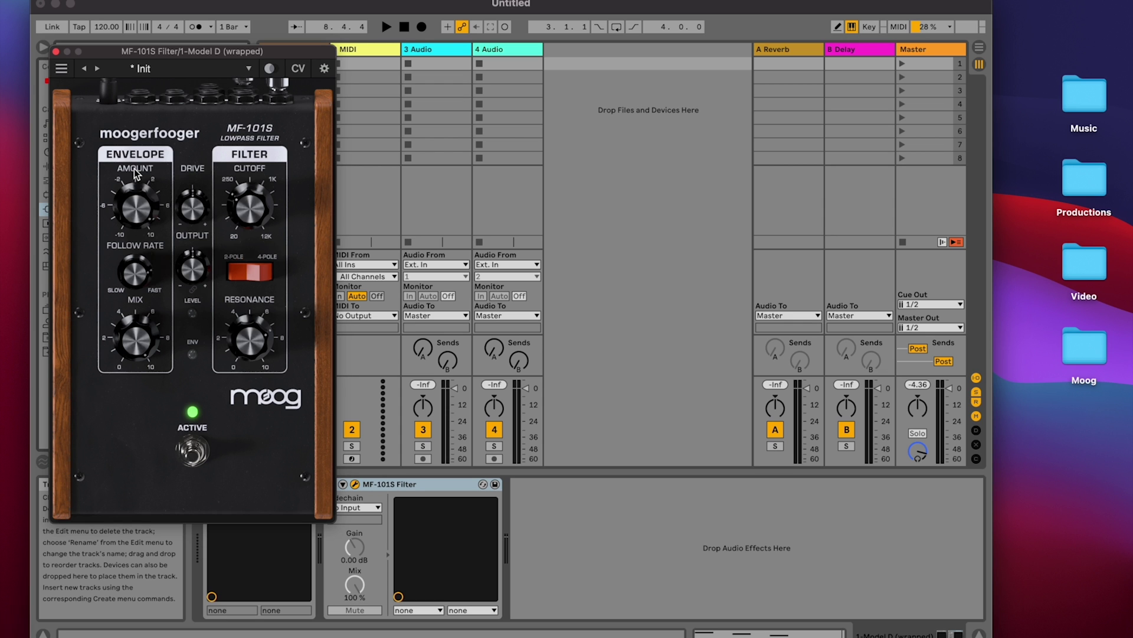
drag(167, 50, 389, 47)
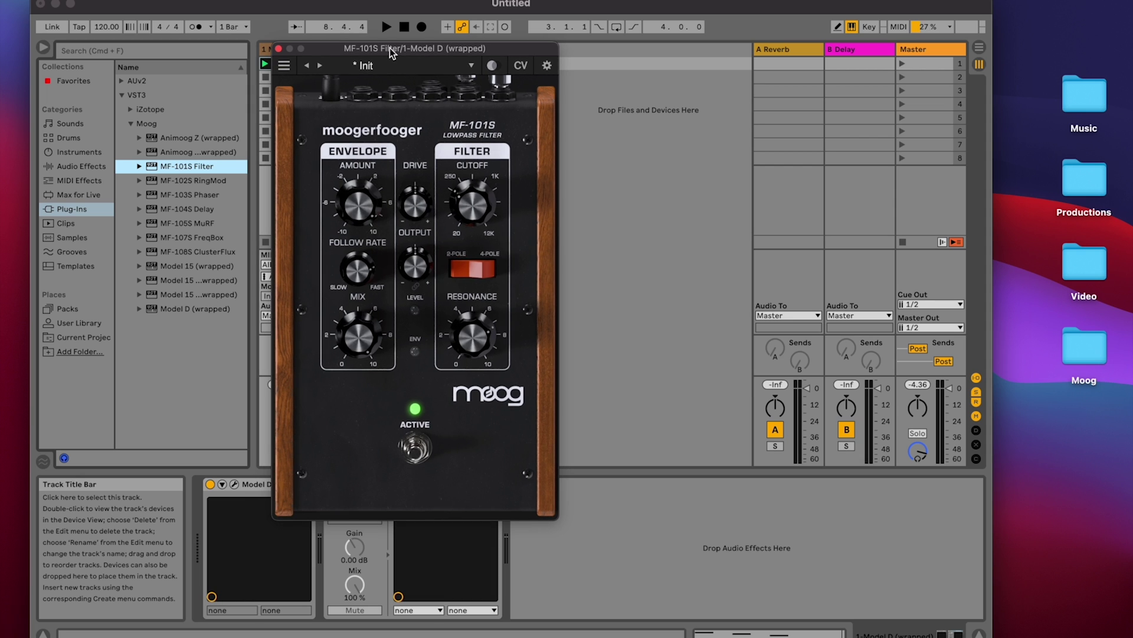
Add an MF-103S Phaser beside the filter, audition its Sweep, then bypass it.
double_click(205, 194)
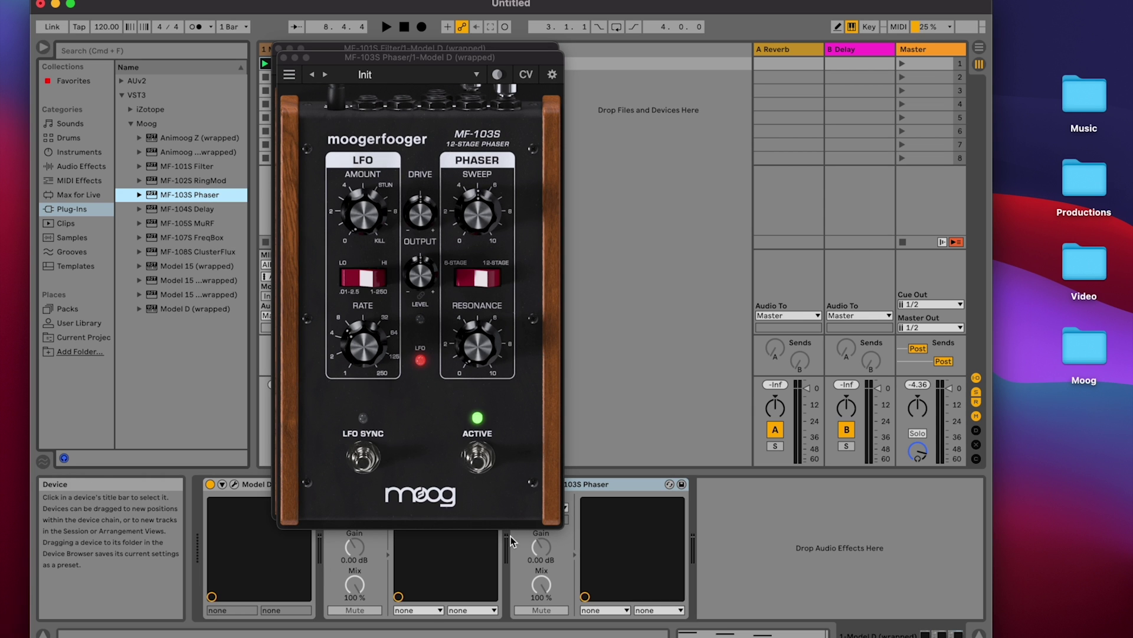
drag(417, 64, 710, 44)
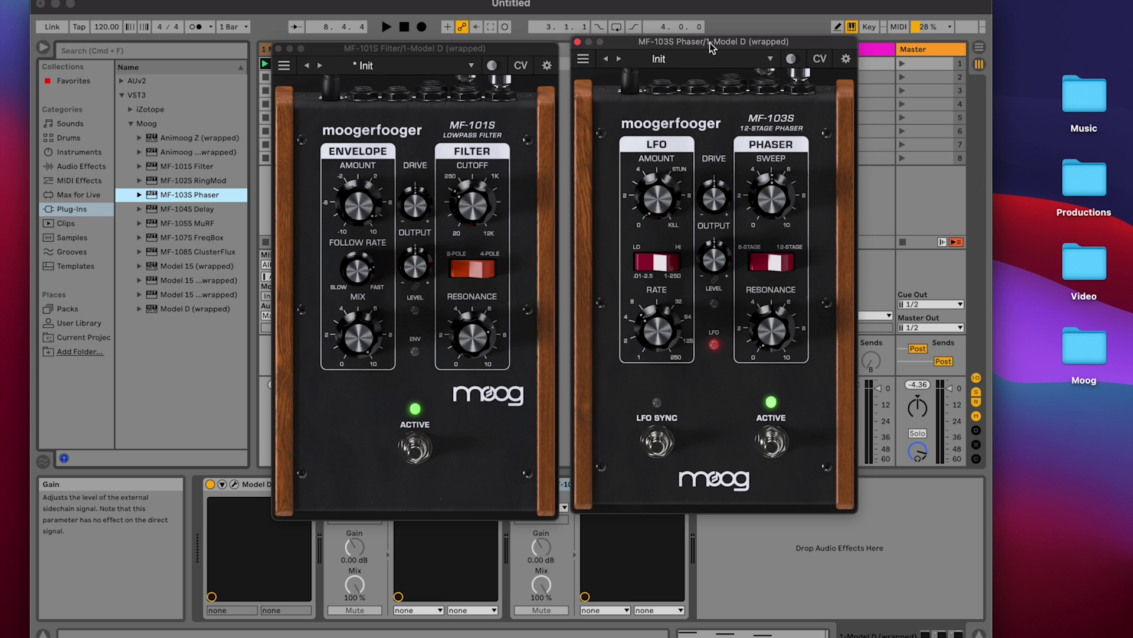
key(space)
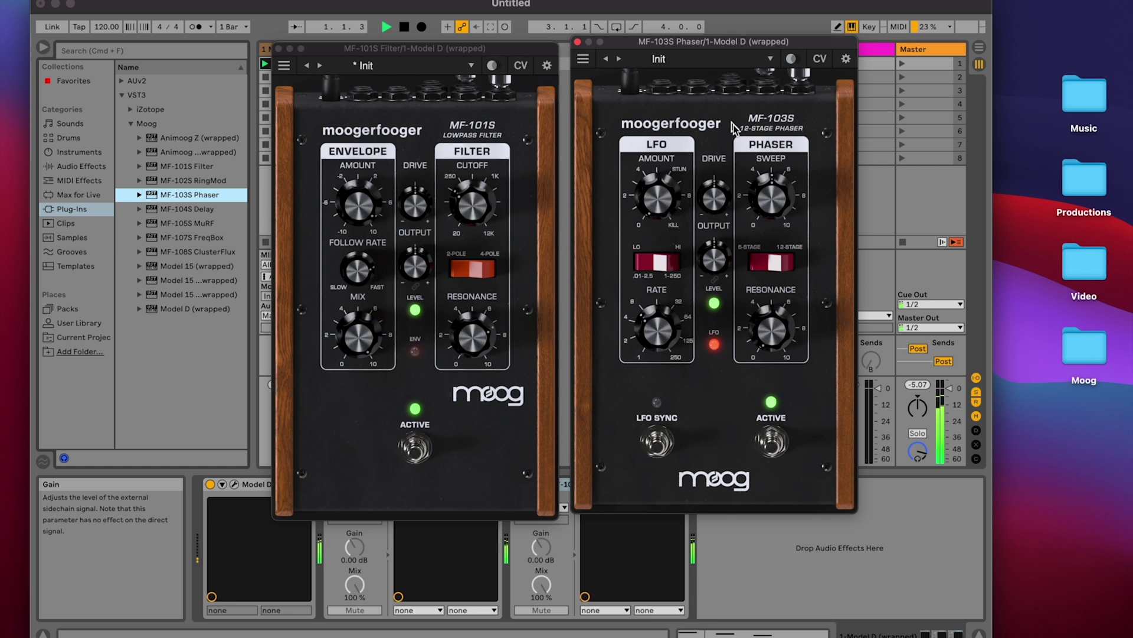
drag(774, 206, 768, 174)
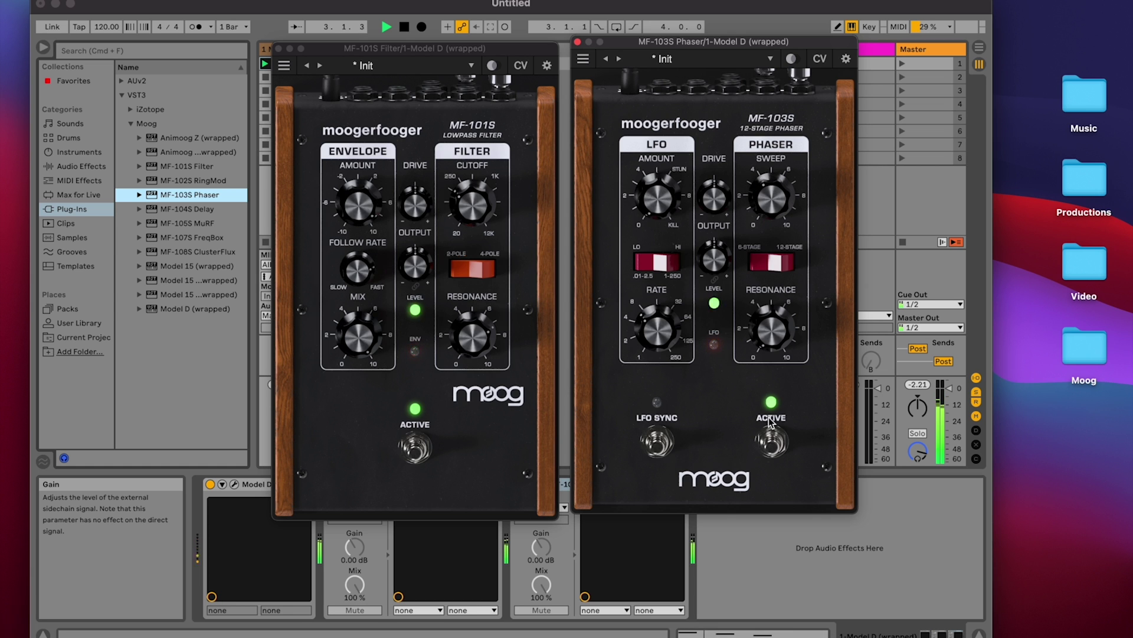
click(773, 444)
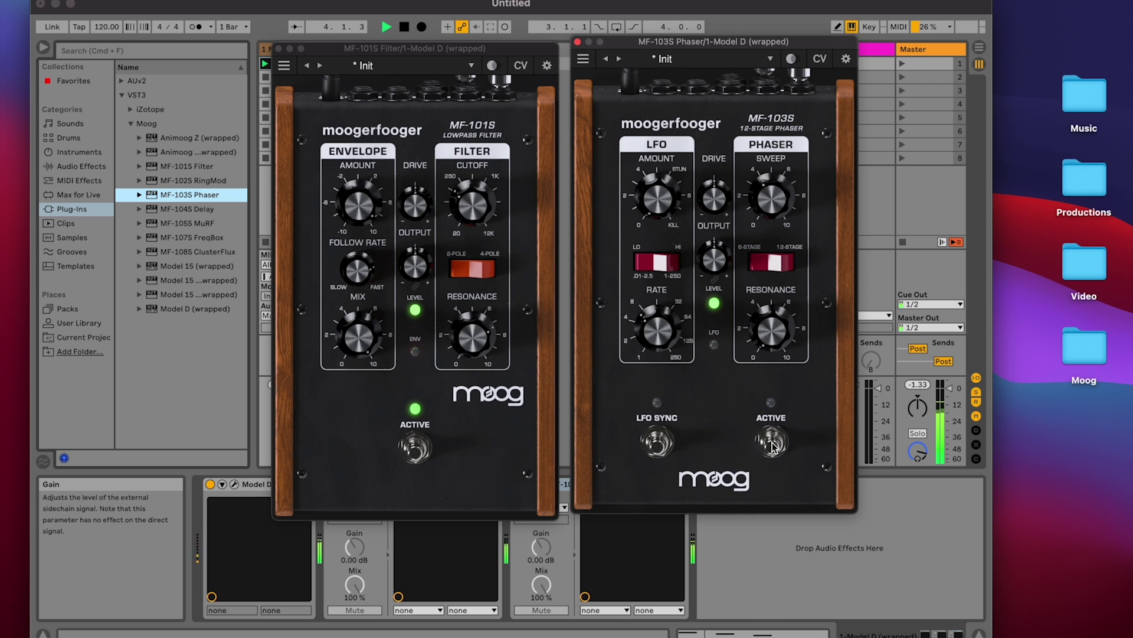
key(space)
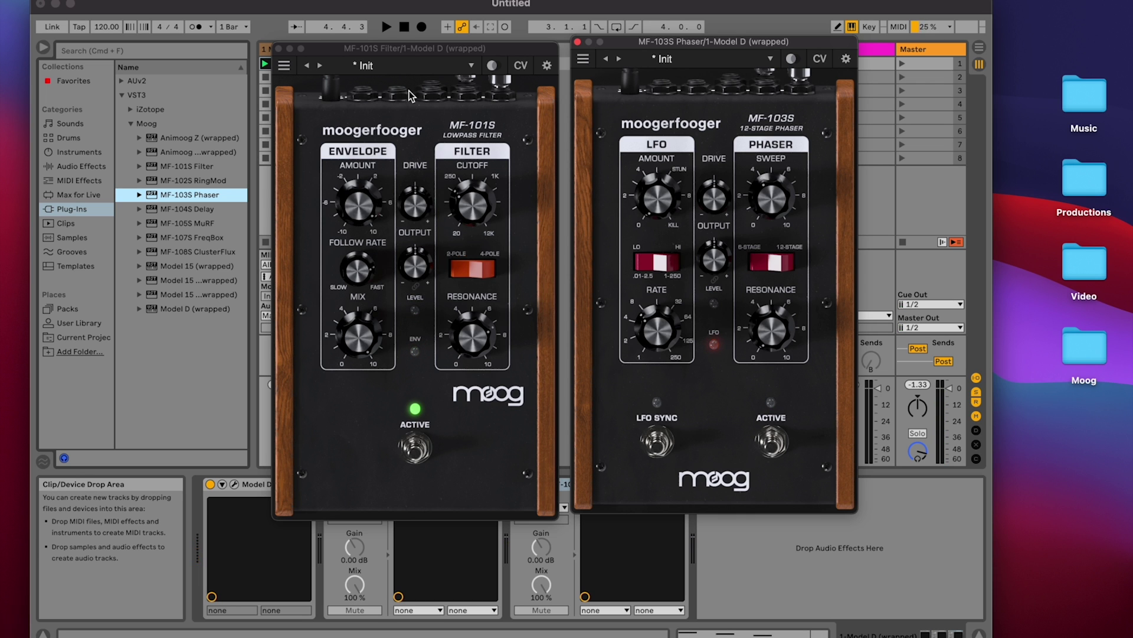
Reveal the MF-101S CV jacks and inspect the Cutoff CV In source menu without choosing.
click(427, 92)
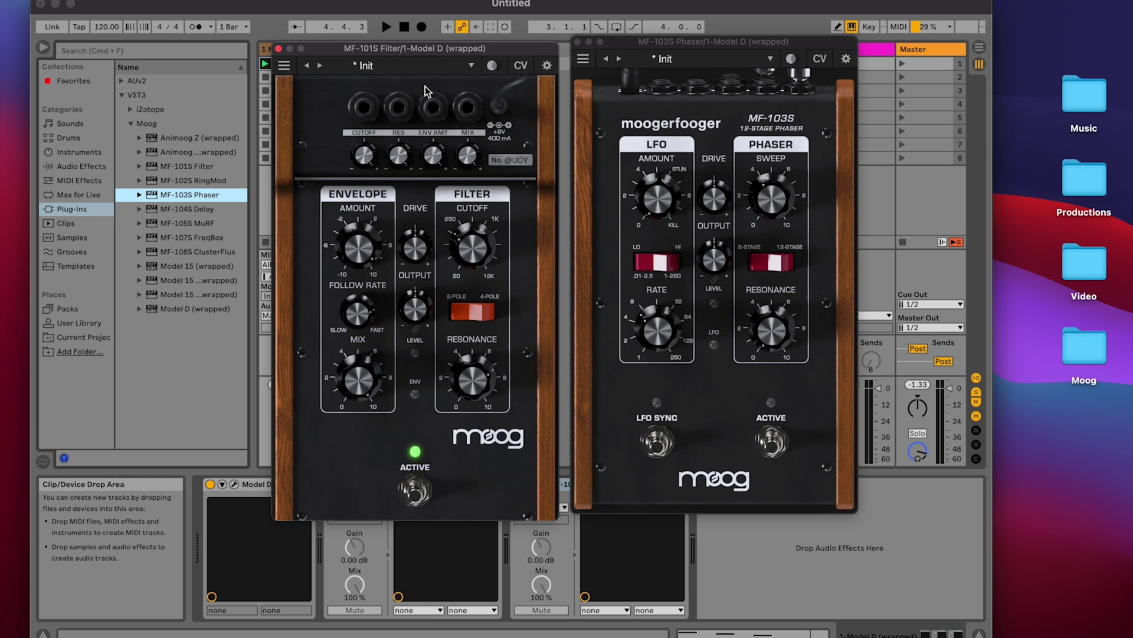
click(520, 69)
click(521, 69)
click(363, 111)
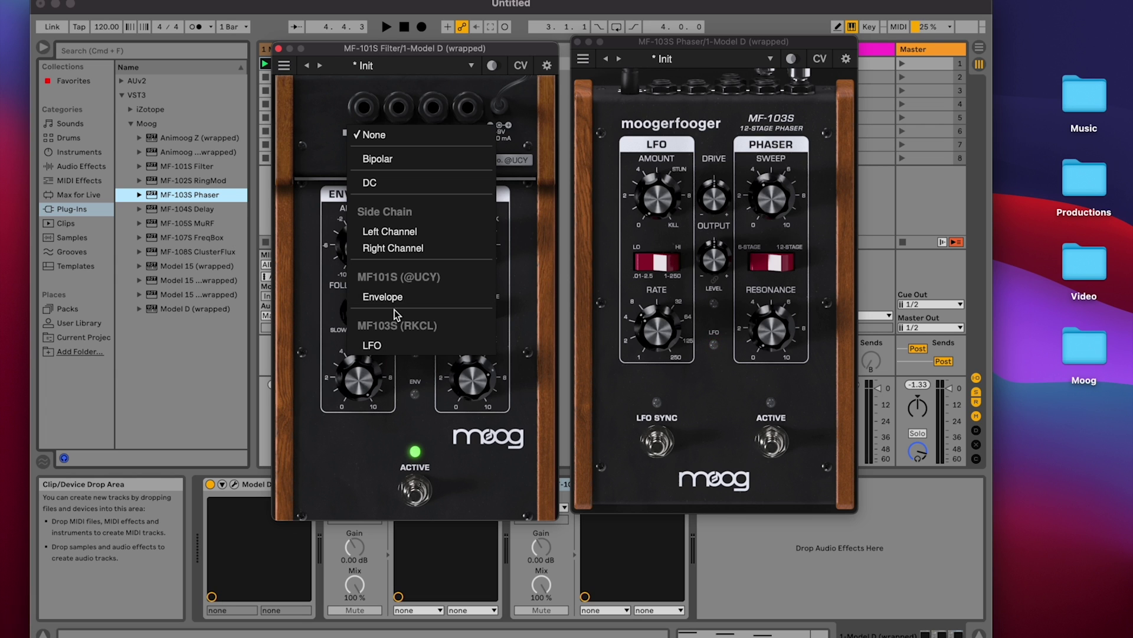
click(358, 112)
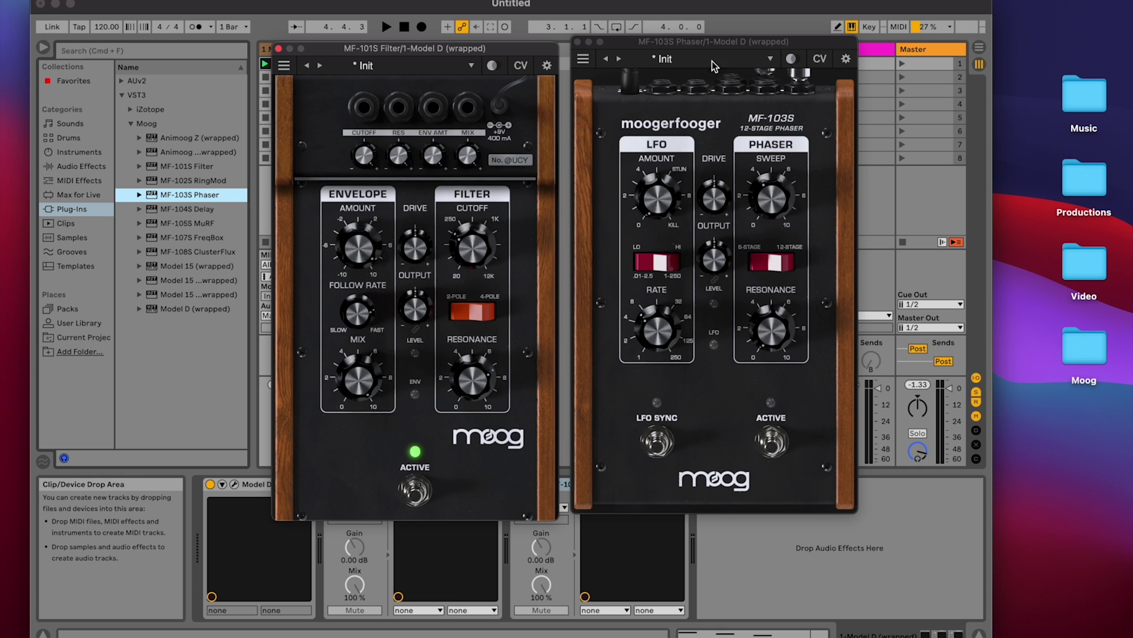
Show the first phaser's CV jacks and load a second MF-103S Phaser, placing its window right.
click(695, 43)
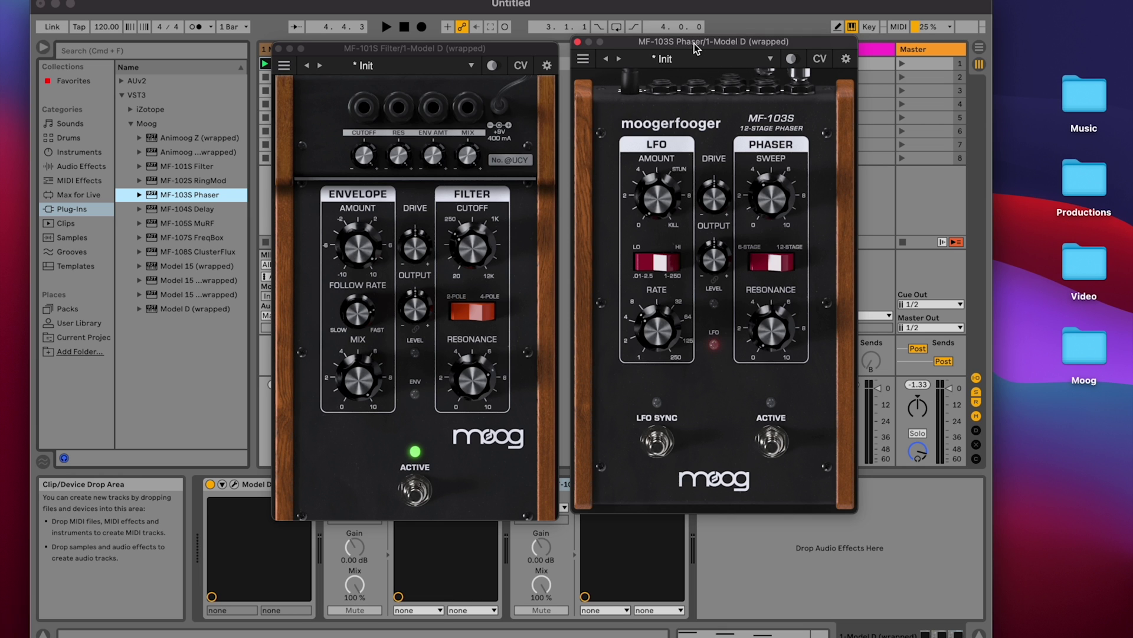
click(820, 61)
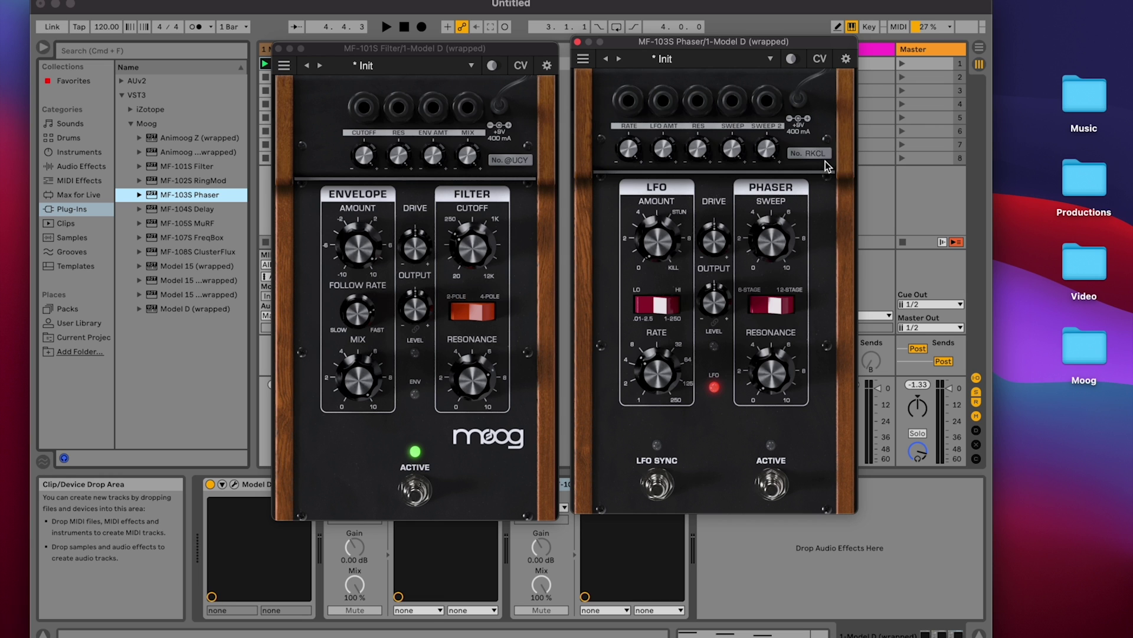
click(196, 196)
double_click(196, 196)
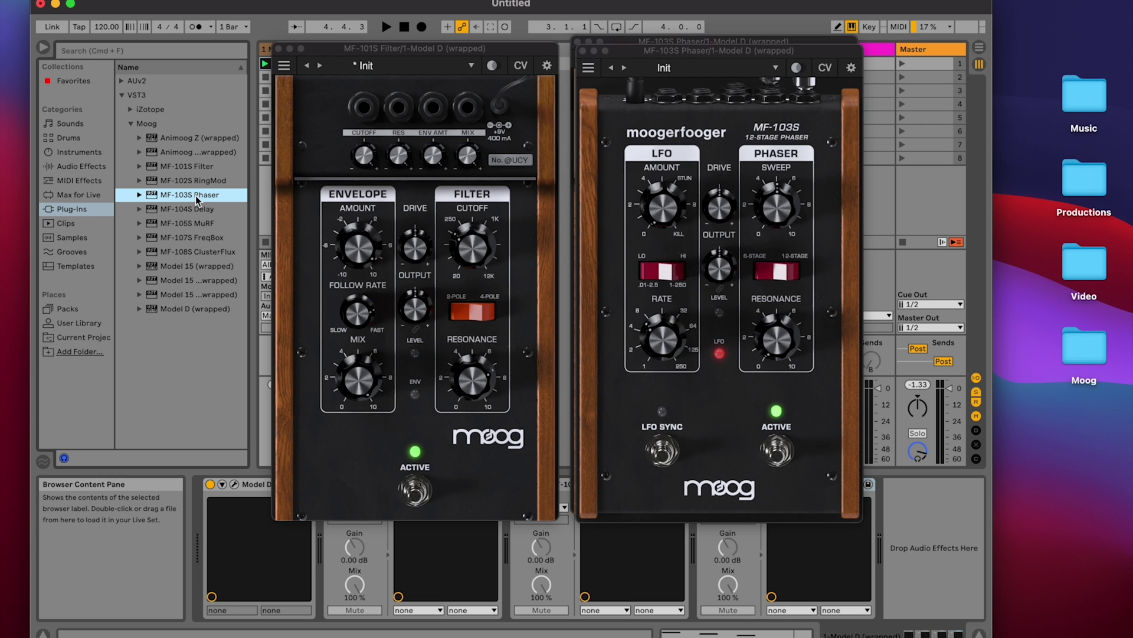
click(704, 52)
drag(703, 52, 779, 40)
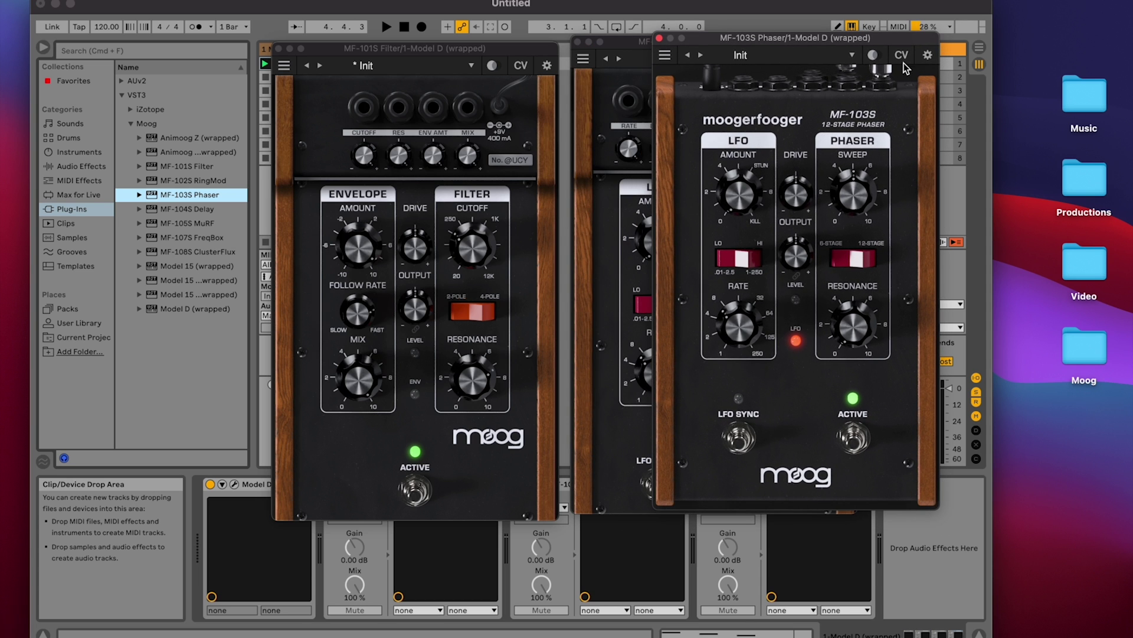
scroll(904, 64, up, 3)
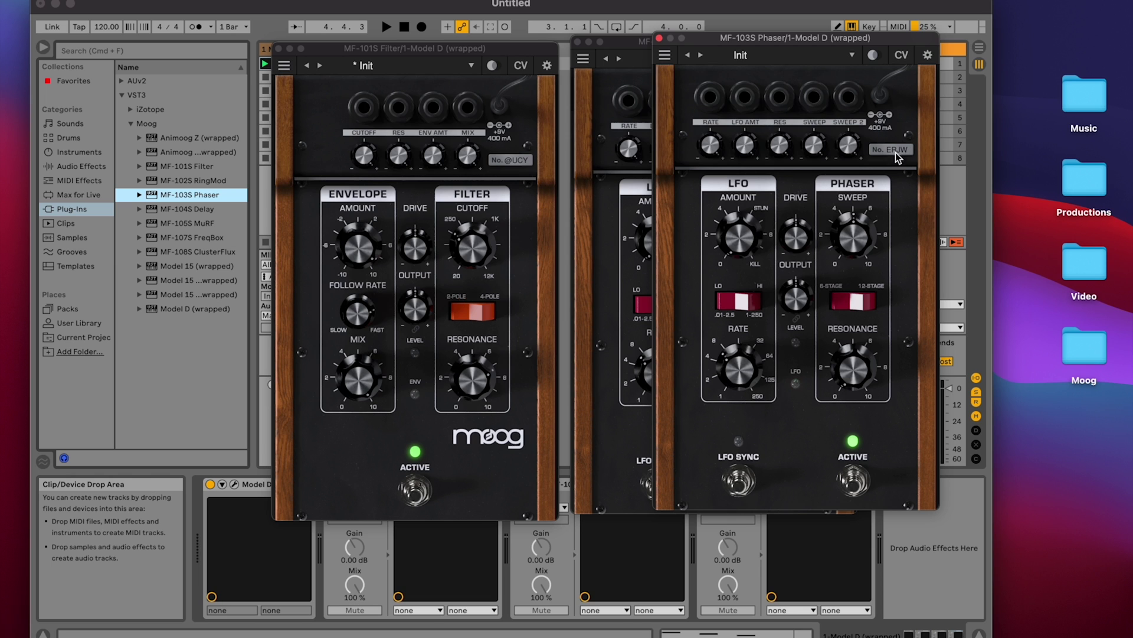
Route the MF-103S (RKCL) LFO into the MF-101S Cutoff CV input.
click(366, 107)
click(365, 110)
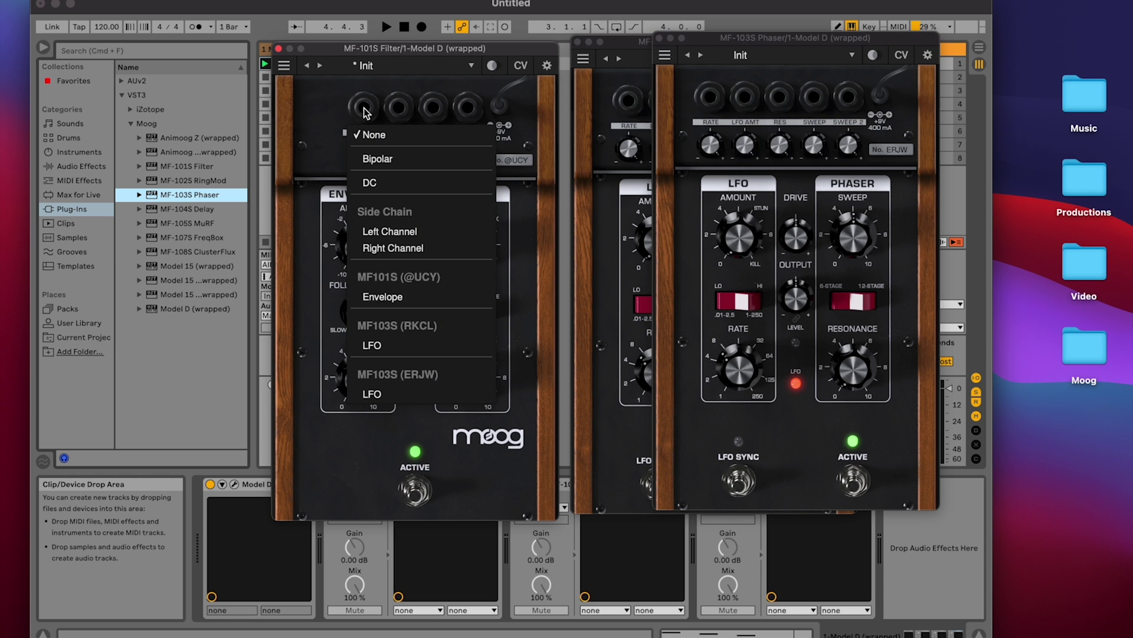
click(415, 346)
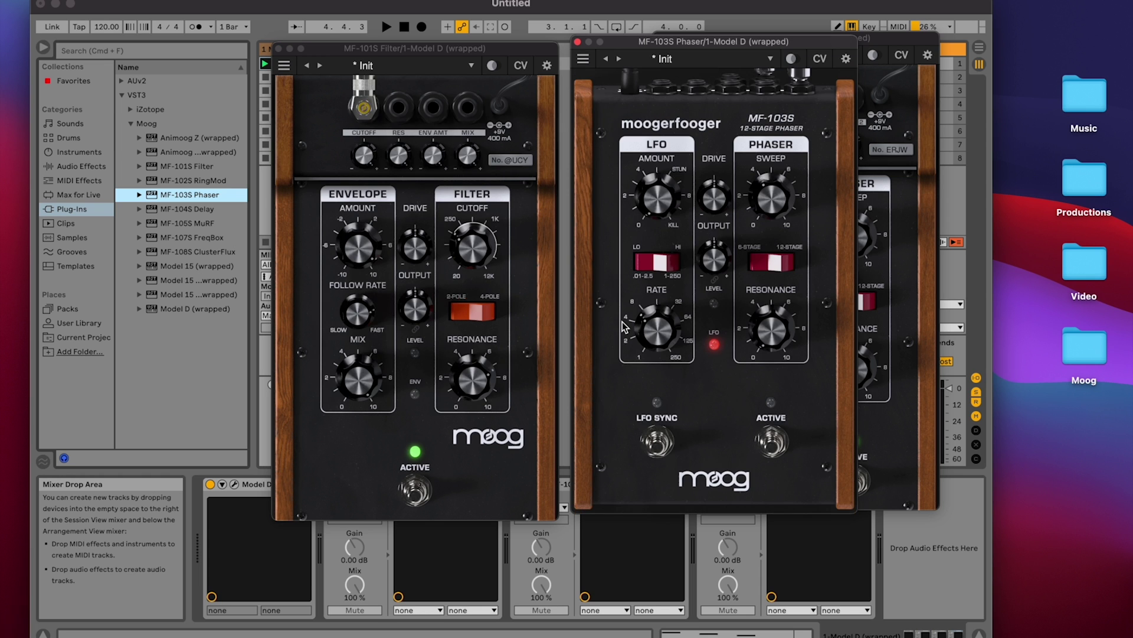
click(891, 38)
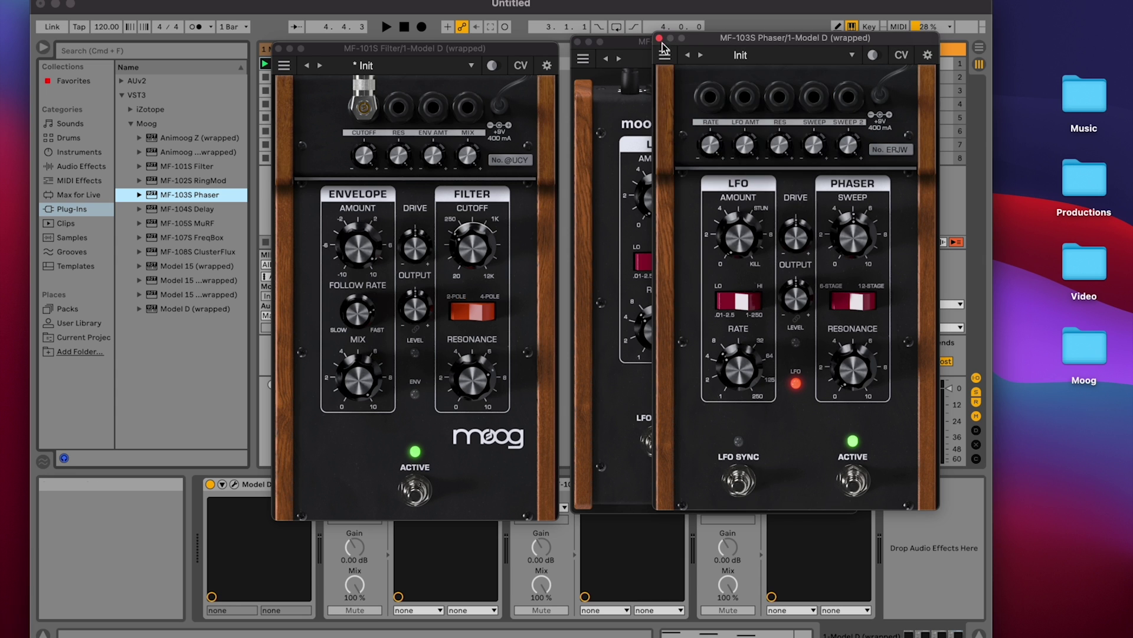
Close the second MF-103S Phaser's plug-in window.
click(660, 38)
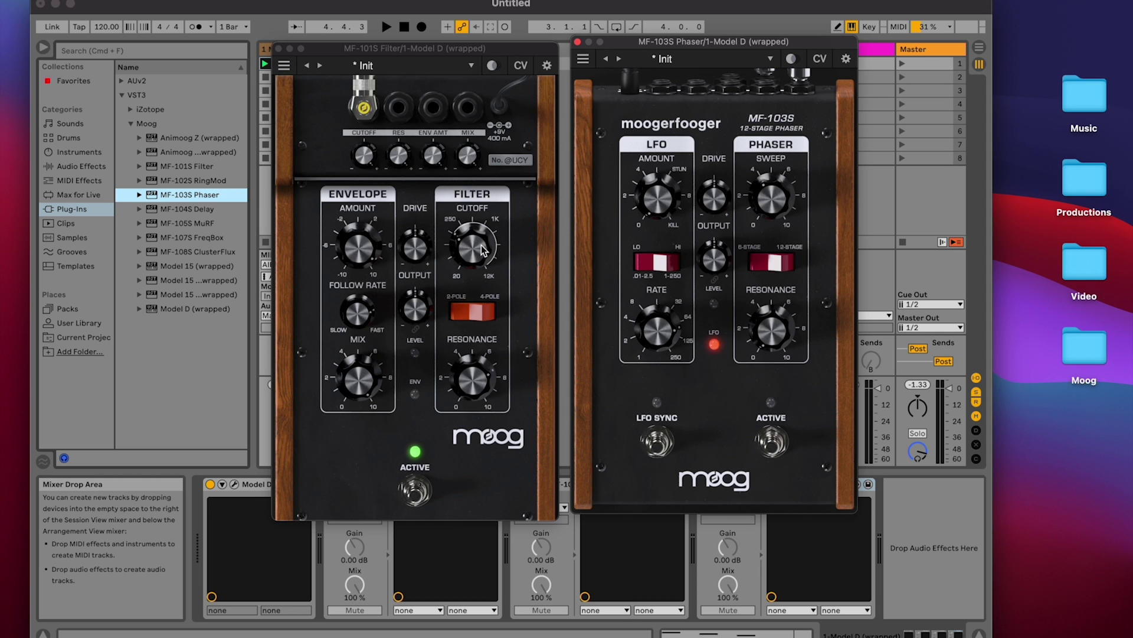
Play the modulated filter, switch the MF-103S LFO to its LO range, then stop.
key(space)
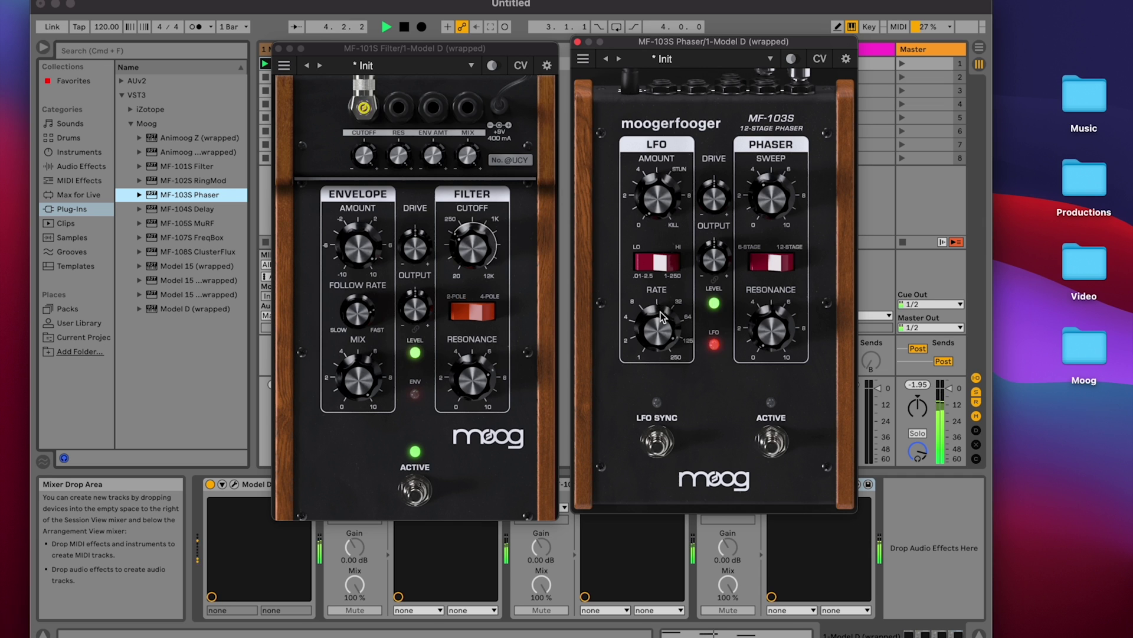
click(669, 265)
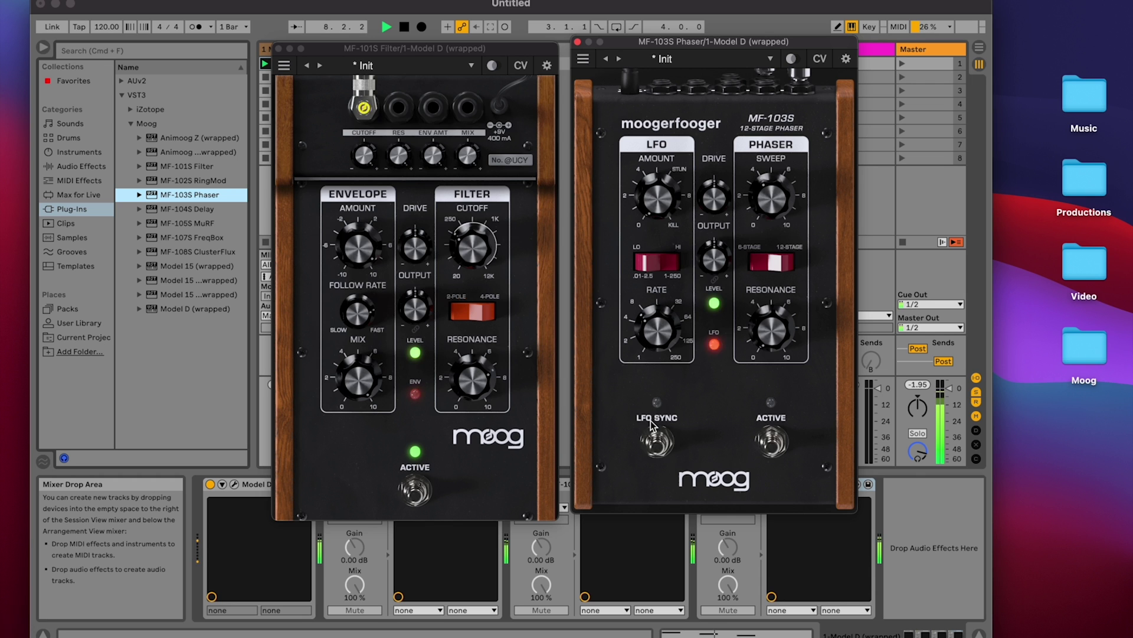
key(space)
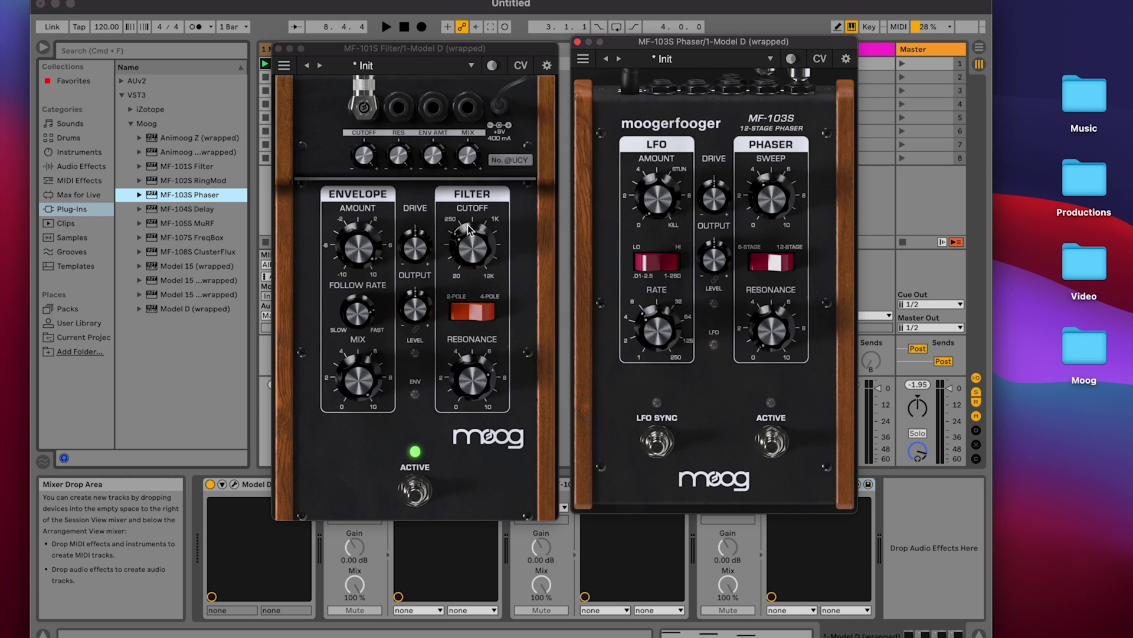
Play the set and listen, switching between the MF-101S Filter and MF-103S Phaser windows.
key(space)
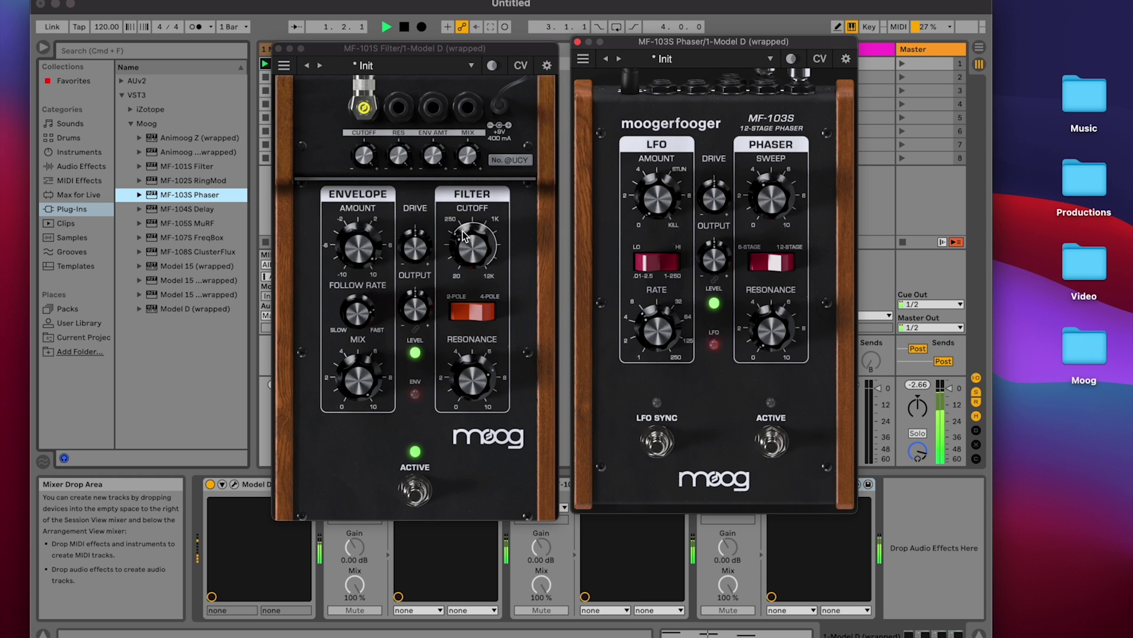
click(367, 158)
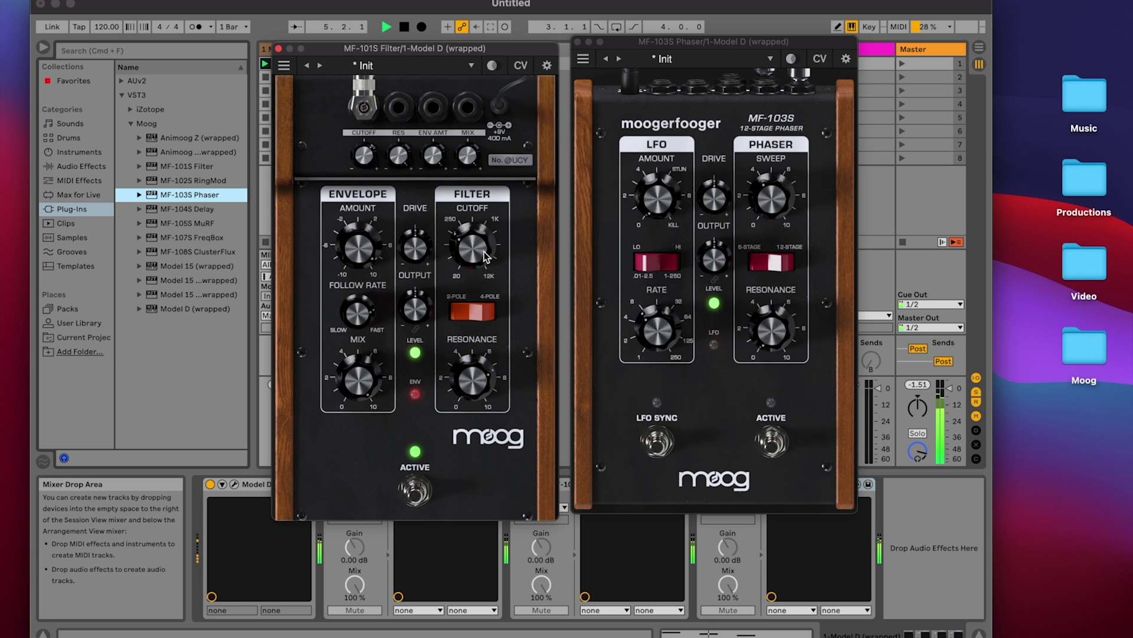
click(638, 354)
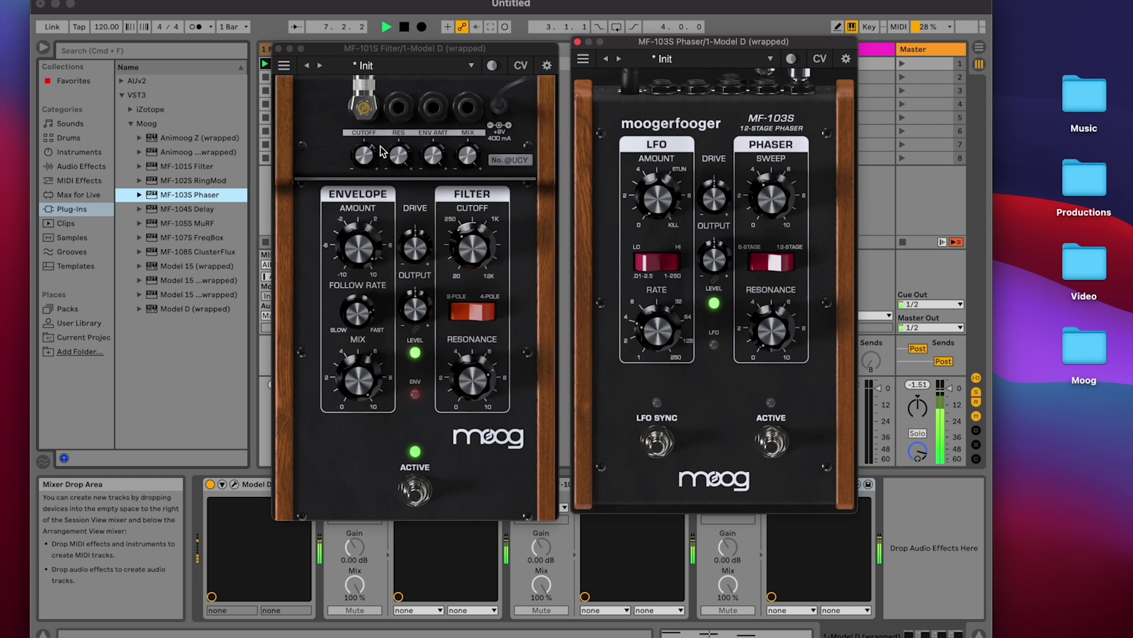
click(368, 160)
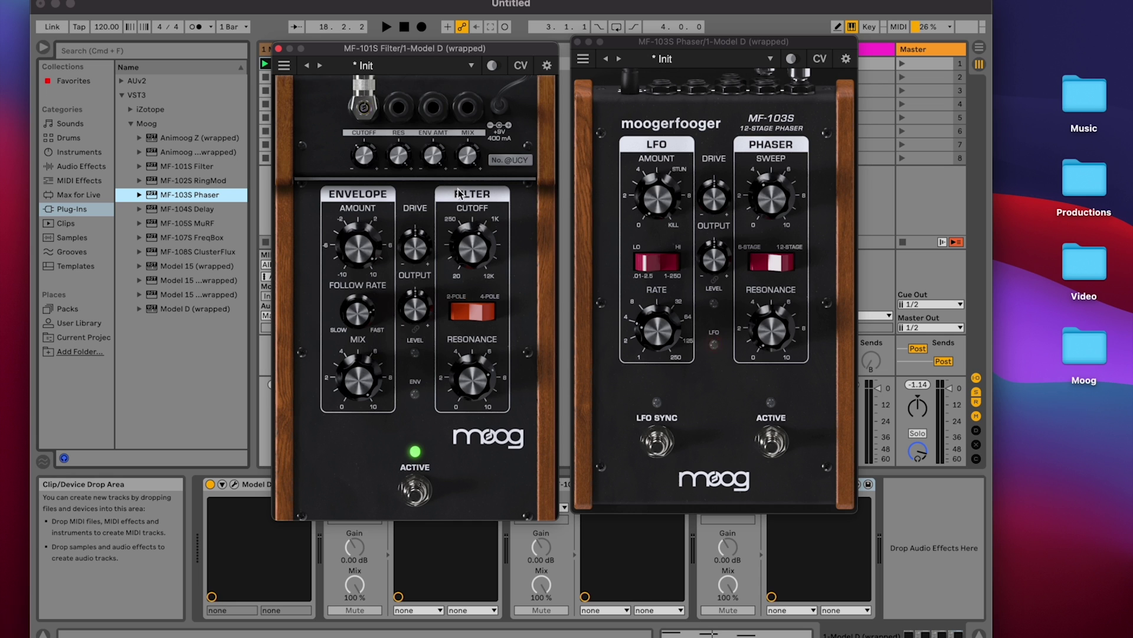
Set the MF-101S Cutoff CV input to Bipolar, lower the Cutoff slightly, and audition briefly.
click(364, 108)
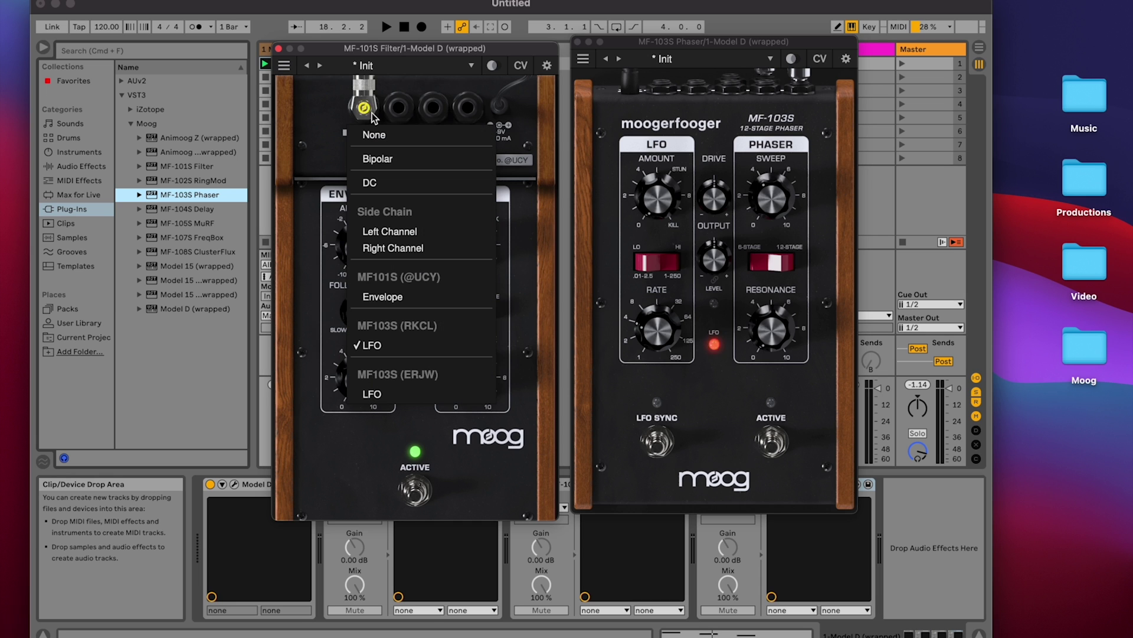
click(384, 159)
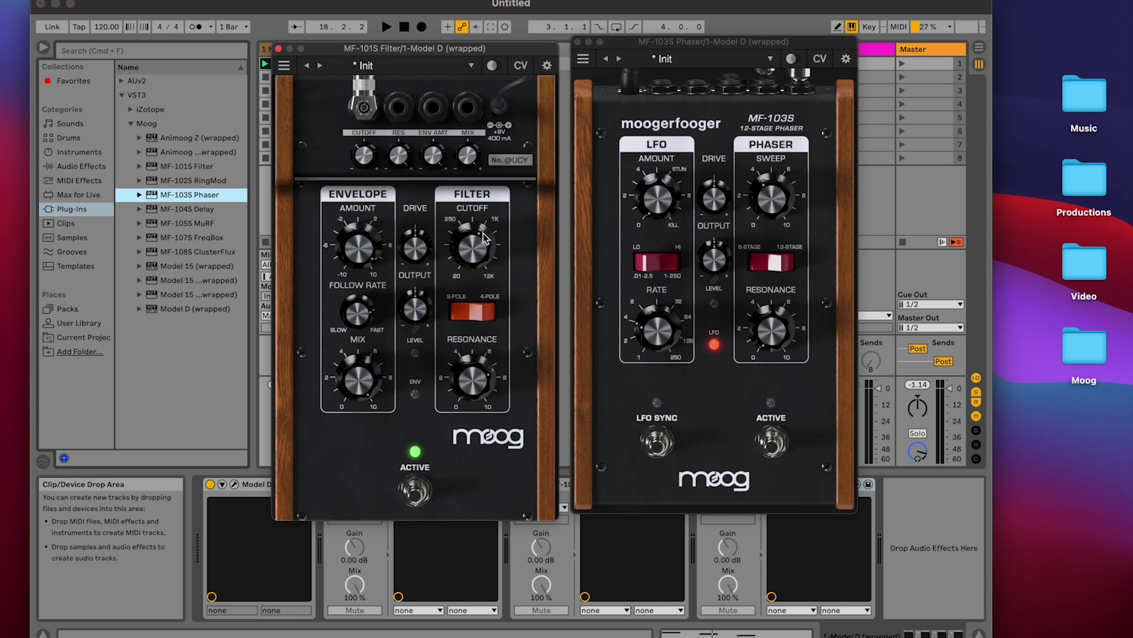
mouse_move(482, 232)
mouse_down()
mouse_move(493, 246)
mouse_move(496, 238)
mouse_up()
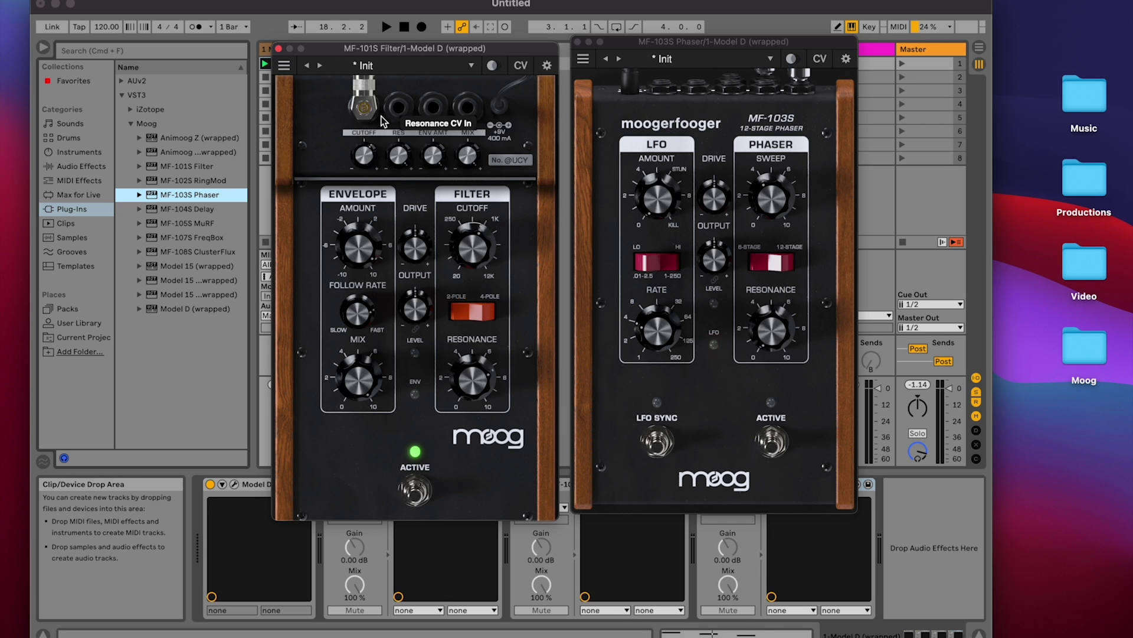
key(space)
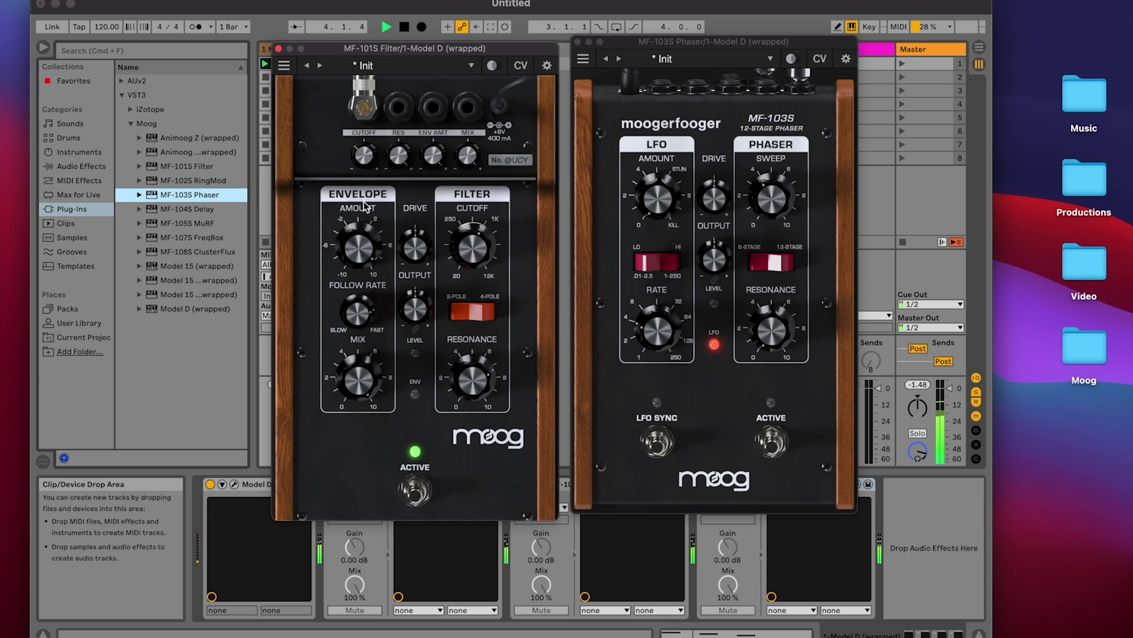
key(space)
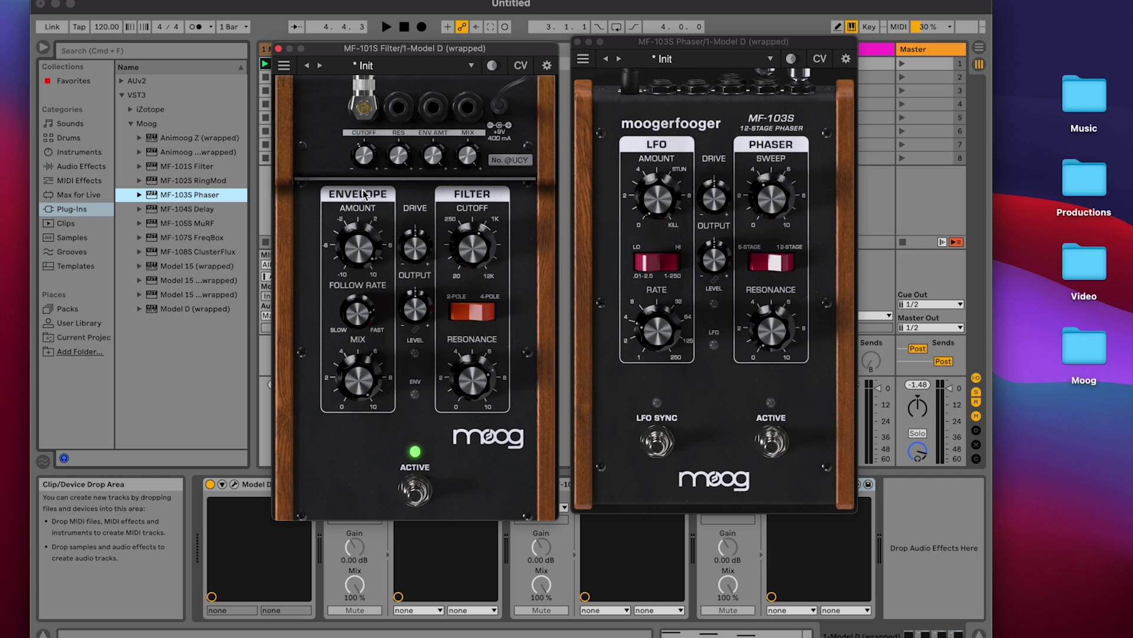
Move the Filter window aside and drop MF-108S ClusterFlux from the browser onto the 2 MIDI track.
drag(417, 47, 273, 109)
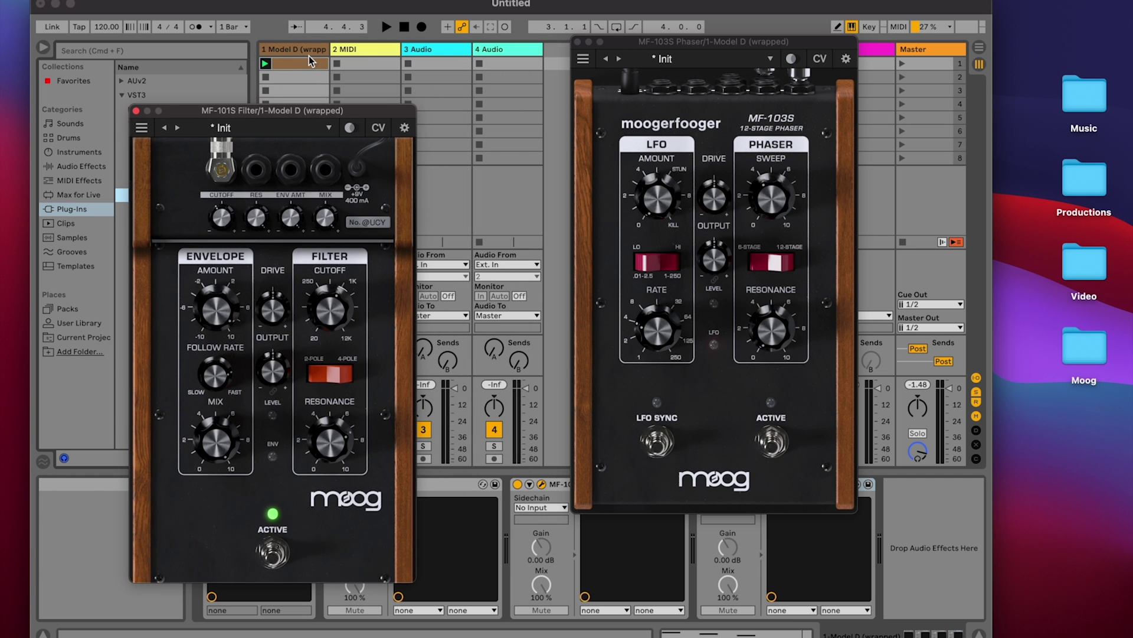
click(364, 51)
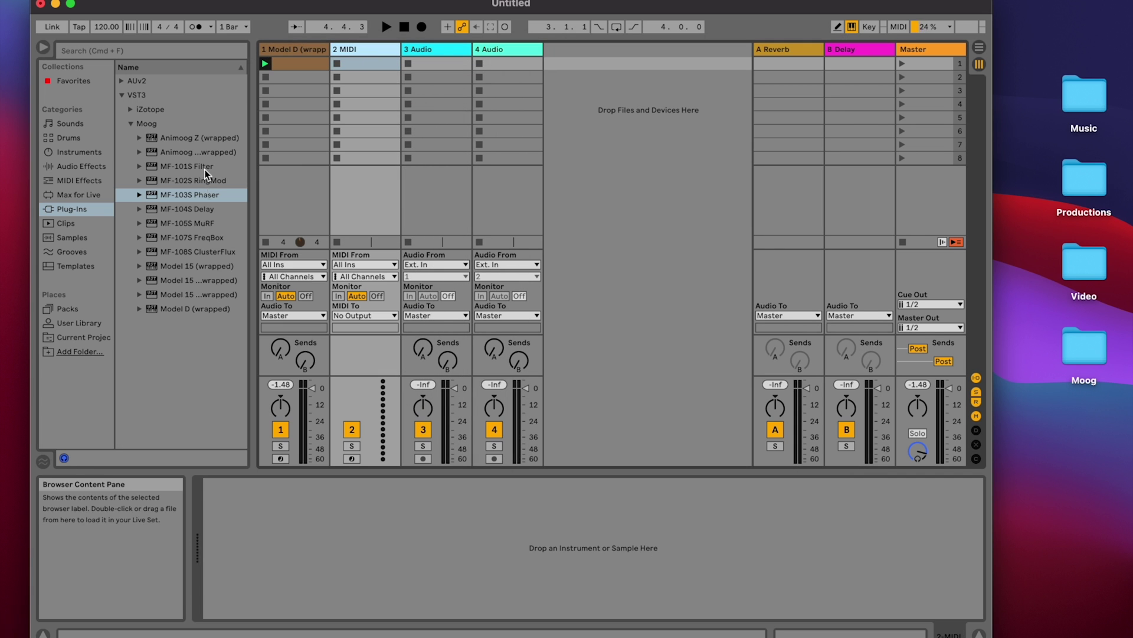
drag(207, 251, 364, 49)
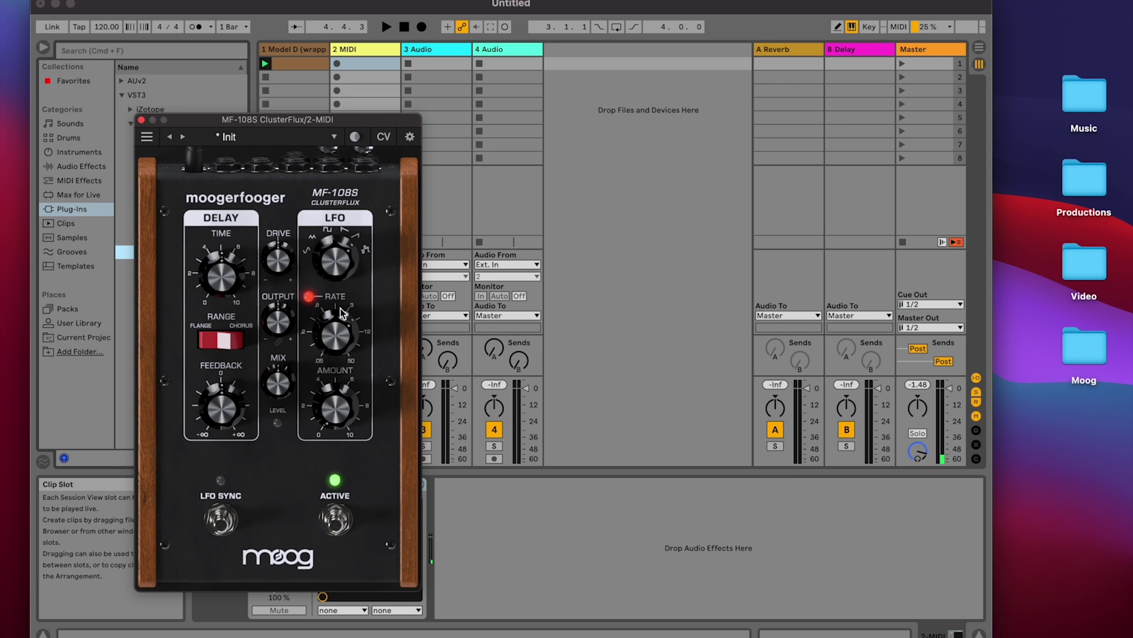
click(298, 51)
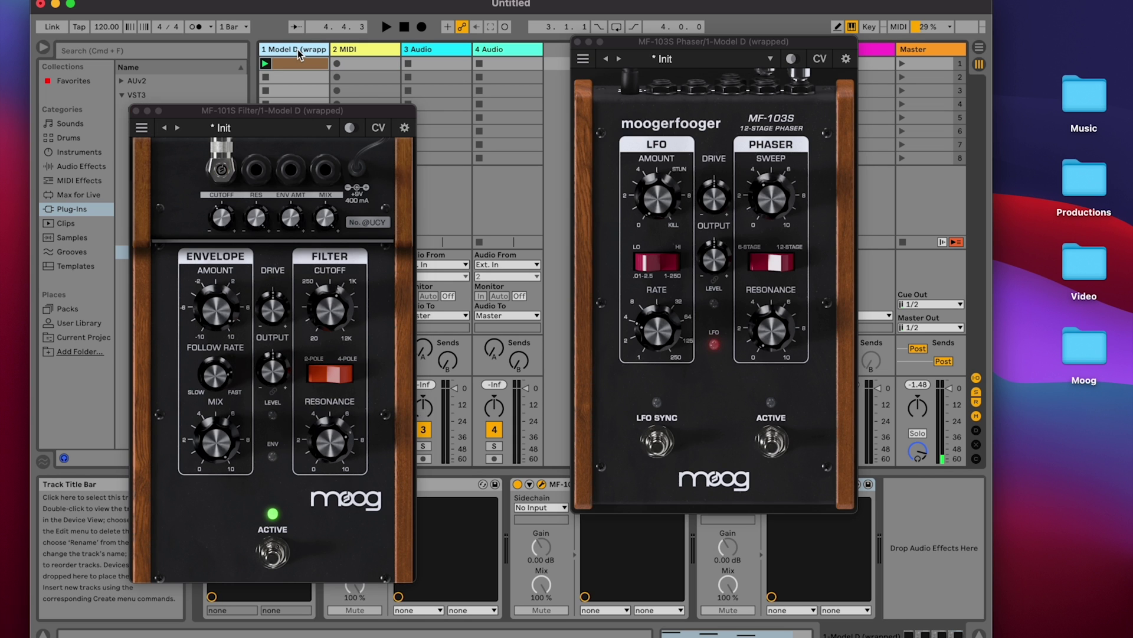
Feed the MF-101S Cutoff CV input from the LFO under MF108S (QDHK) and confirm the source.
click(221, 172)
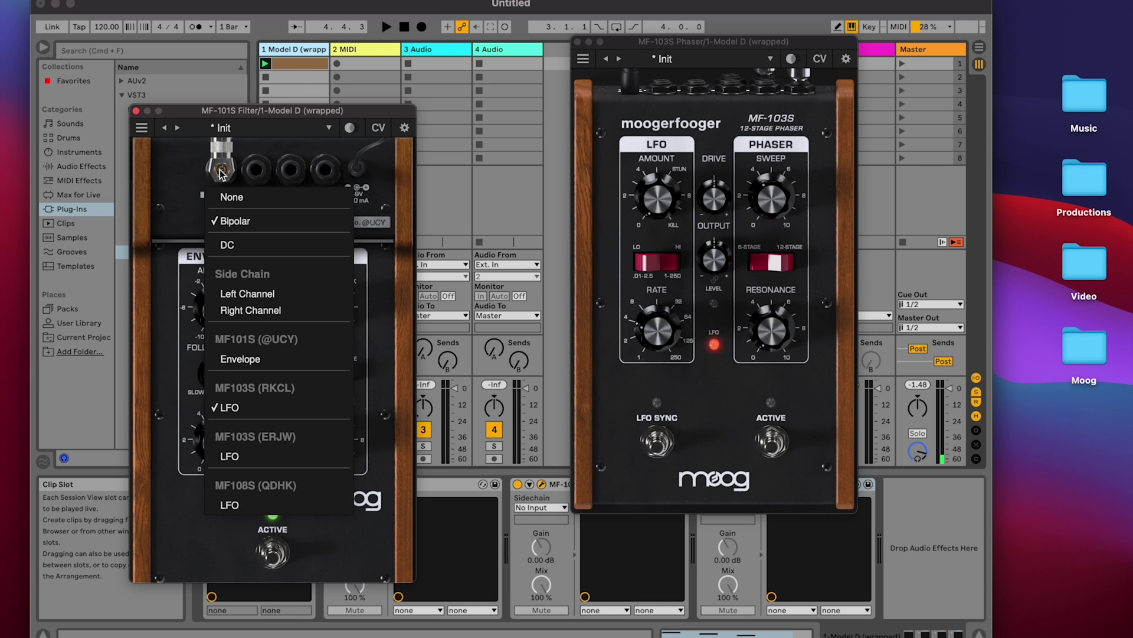
click(242, 505)
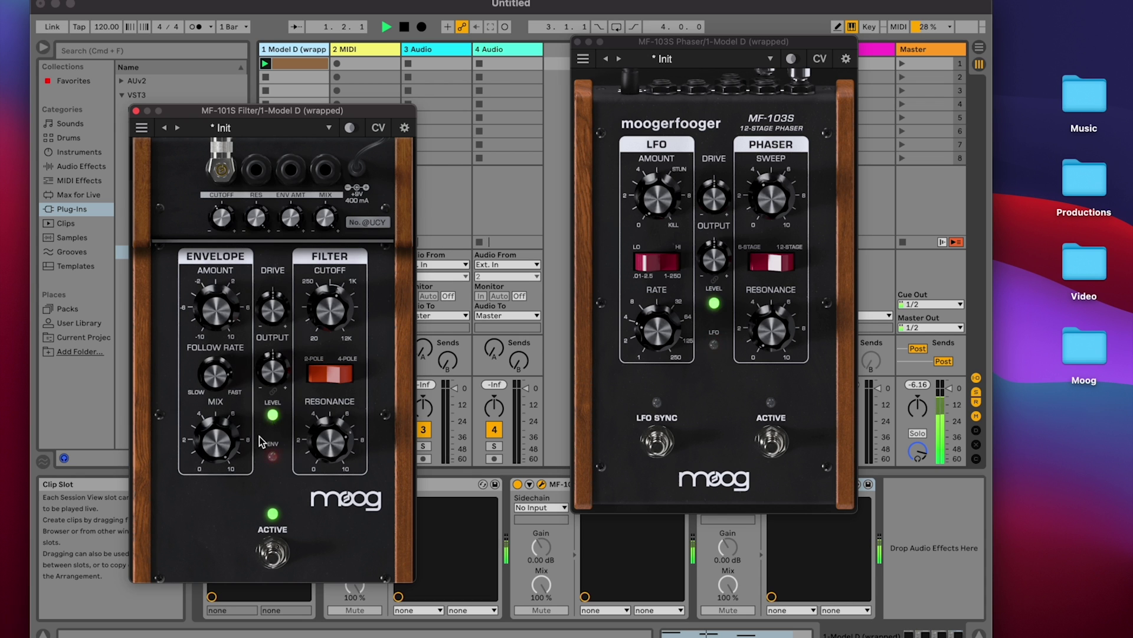
click(221, 170)
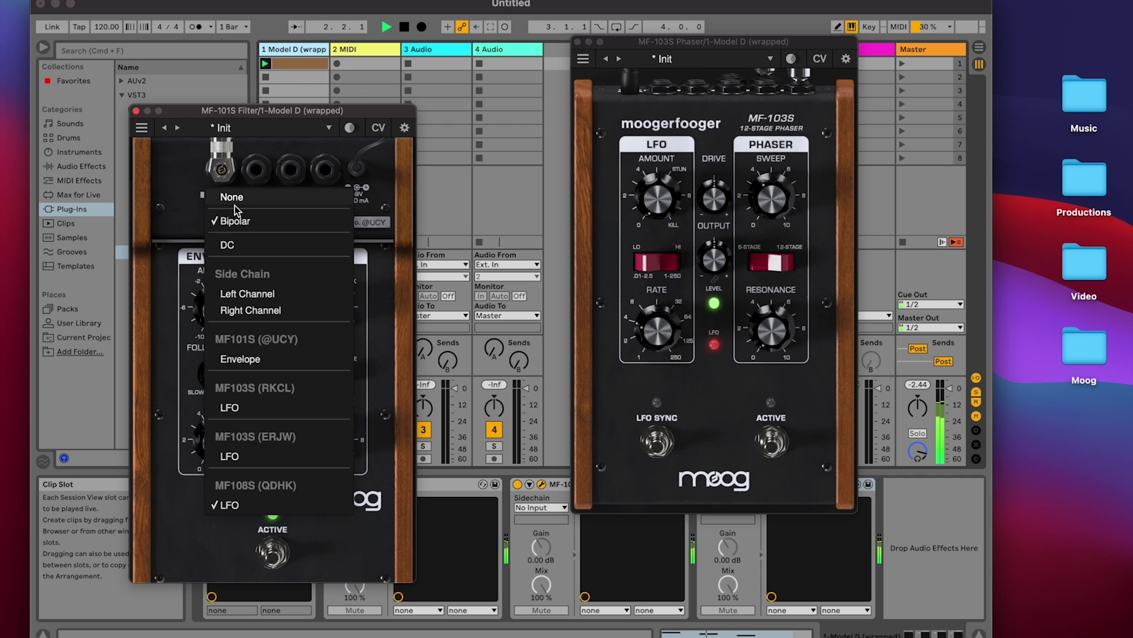
click(236, 222)
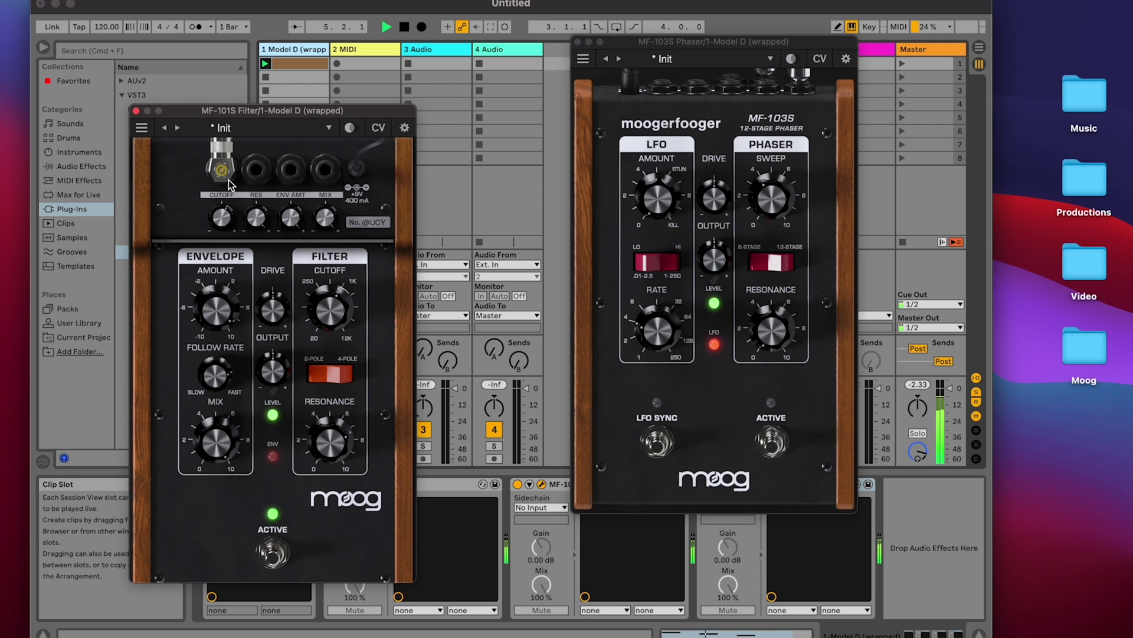
scroll(328, 427, down, 2)
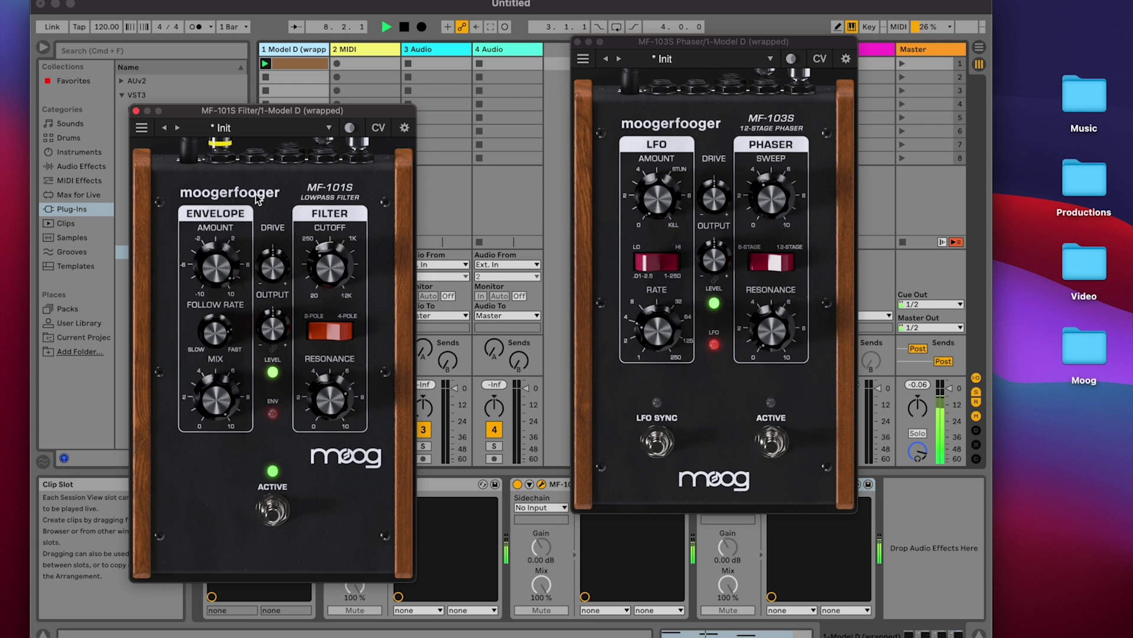
scroll(260, 151, up, 2)
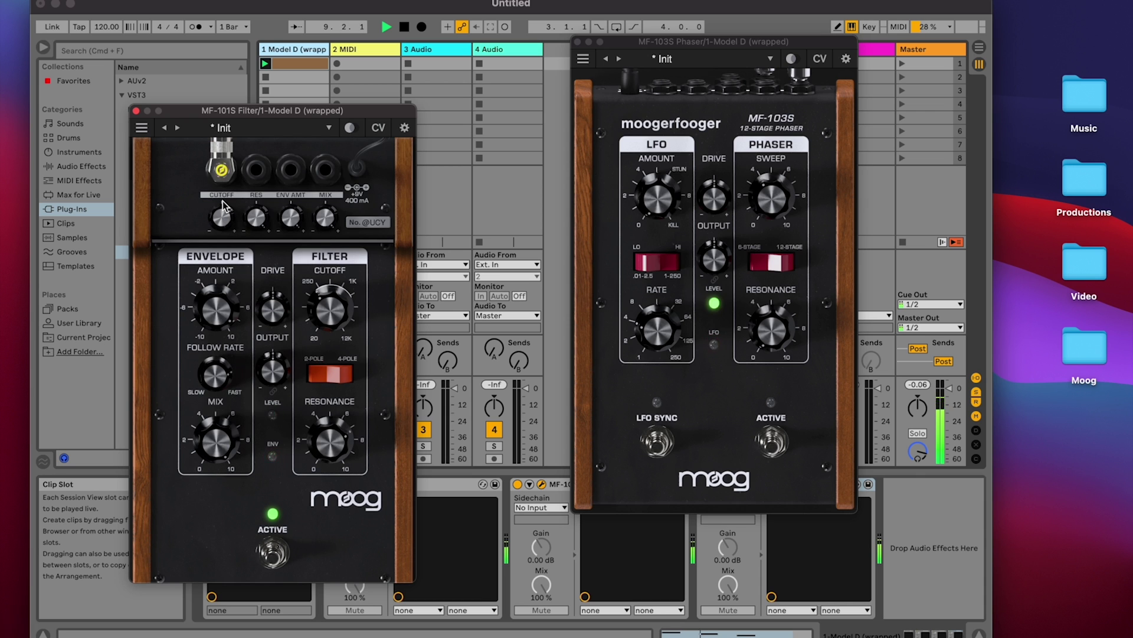